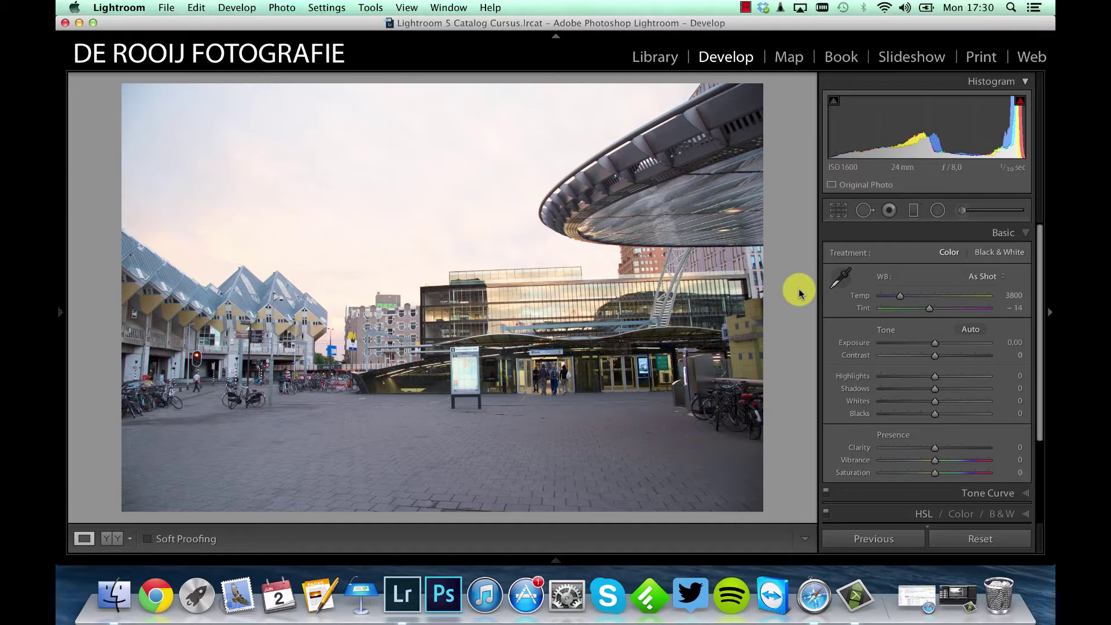
# Turn on lens profile corrections and chromatic aberration removal, and apply Auto Upright.
pyautogui.click(1038, 255)
pyautogui.moveTo(1038, 254); pyautogui.dragTo(1038, 373)
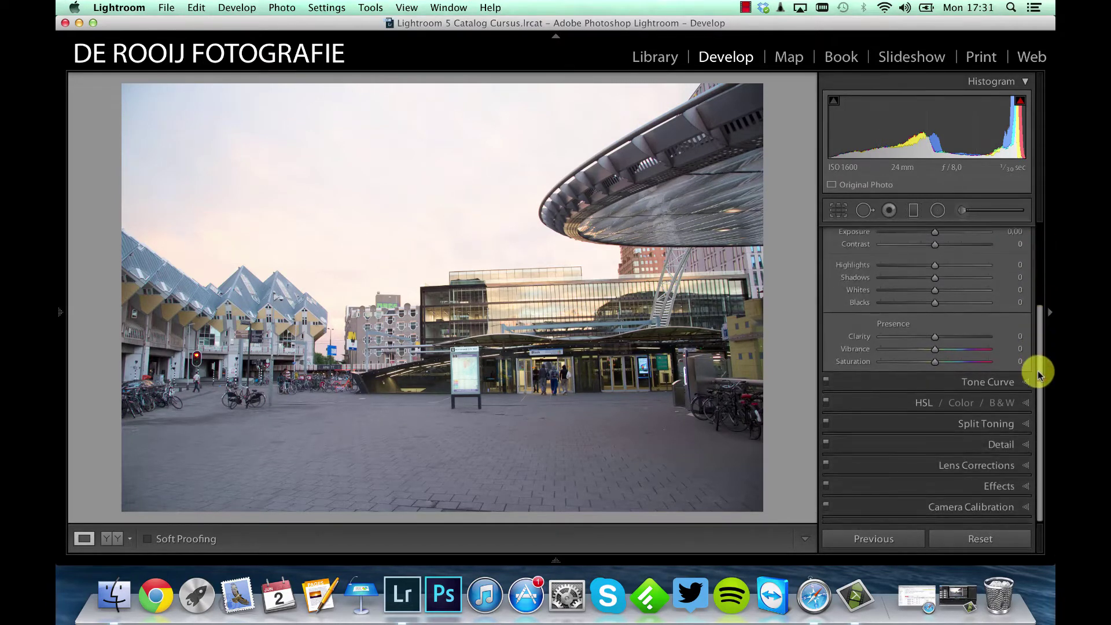
pyautogui.click(1026, 465)
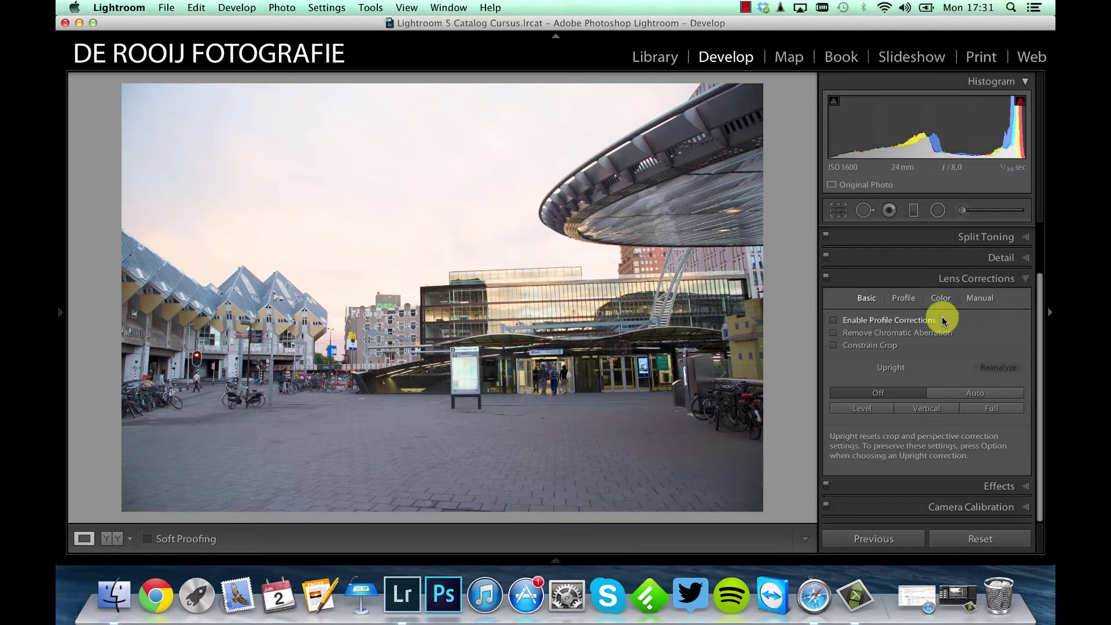
pyautogui.click(898, 323)
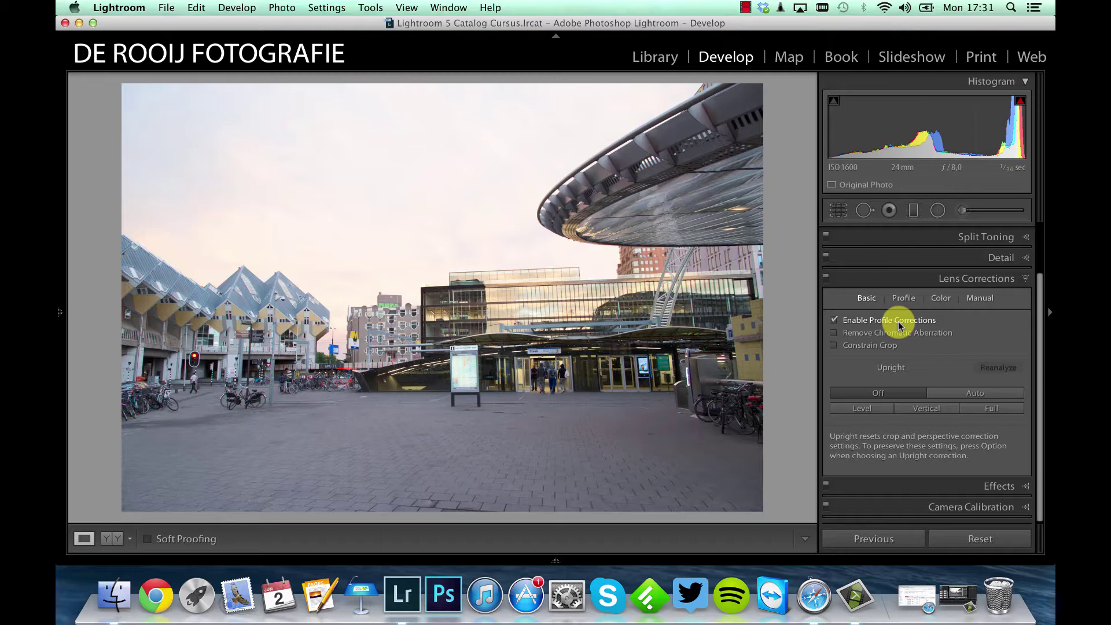
pyautogui.click(834, 335)
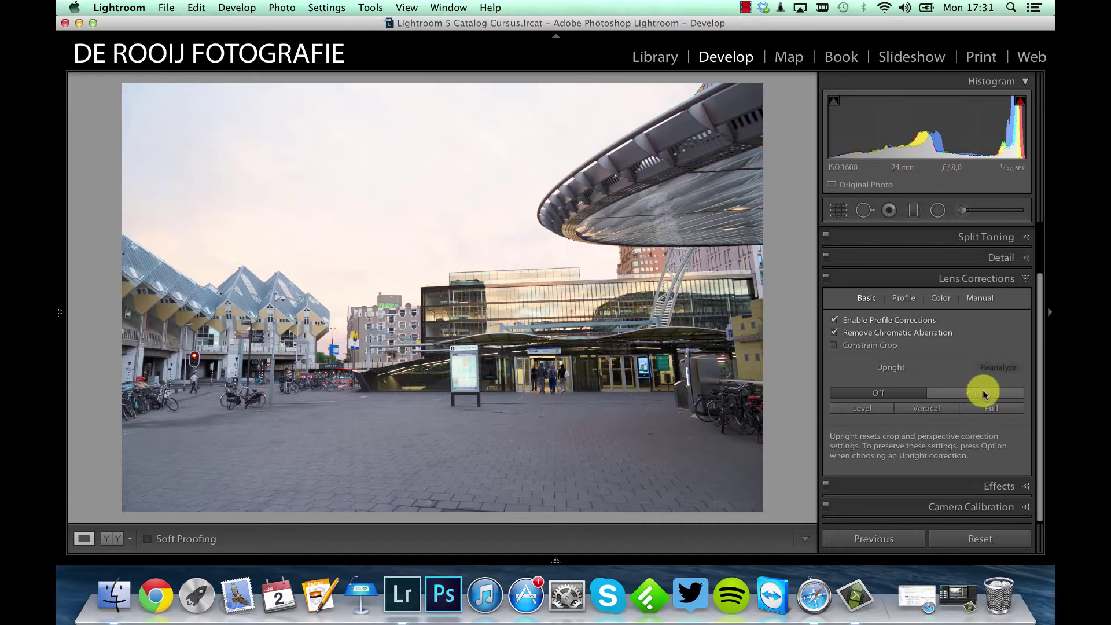
pyautogui.click(1002, 395)
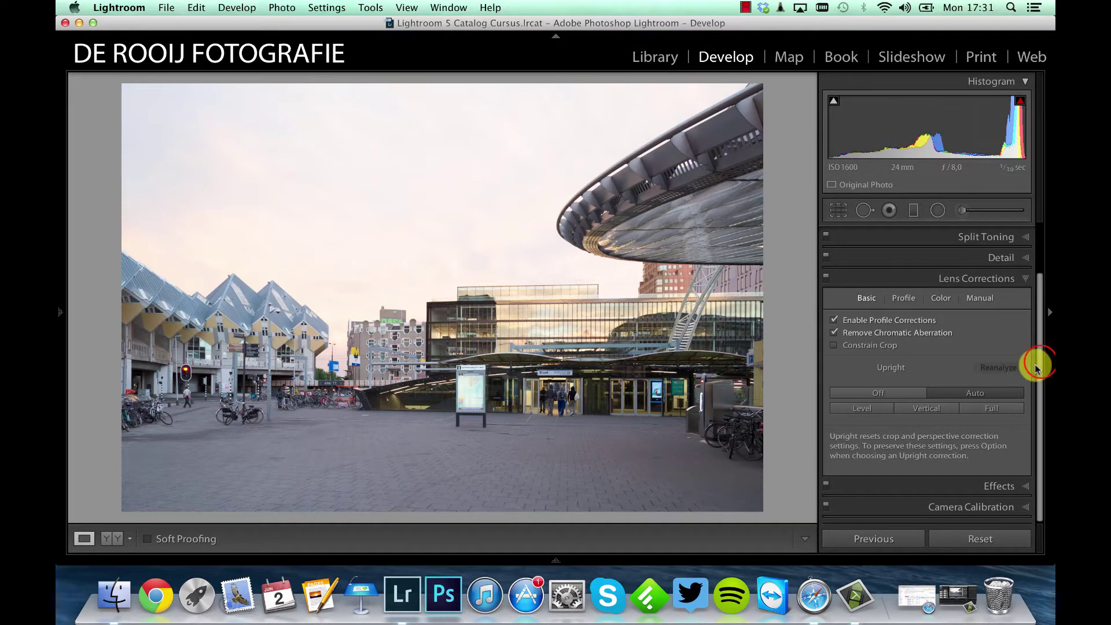
pyautogui.moveTo(1040, 366); pyautogui.dragTo(1041, 285)
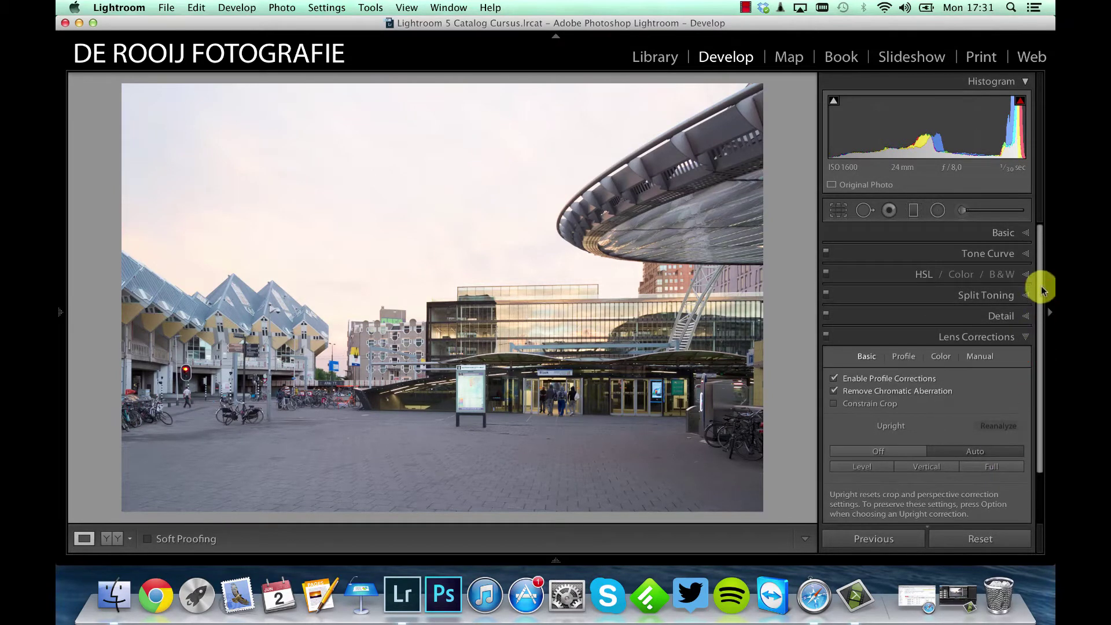
# In the Basic panel, set Highlights to −100, Exposure to −0.90 and Shadows to +82.
pyautogui.click(1025, 235)
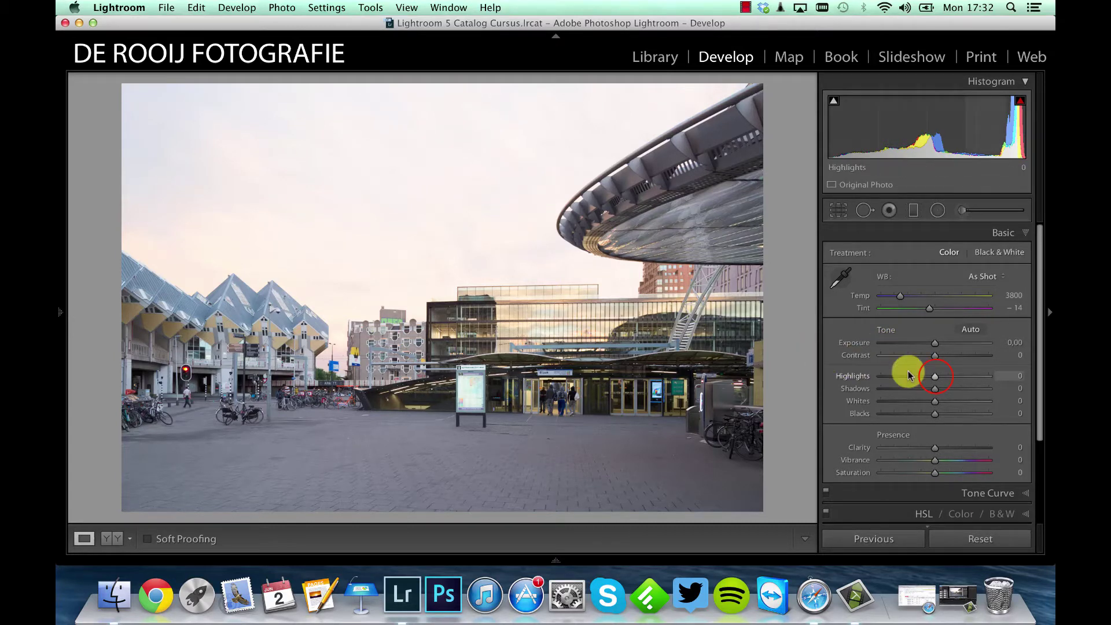
pyautogui.moveTo(935, 376); pyautogui.dragTo(845, 377)
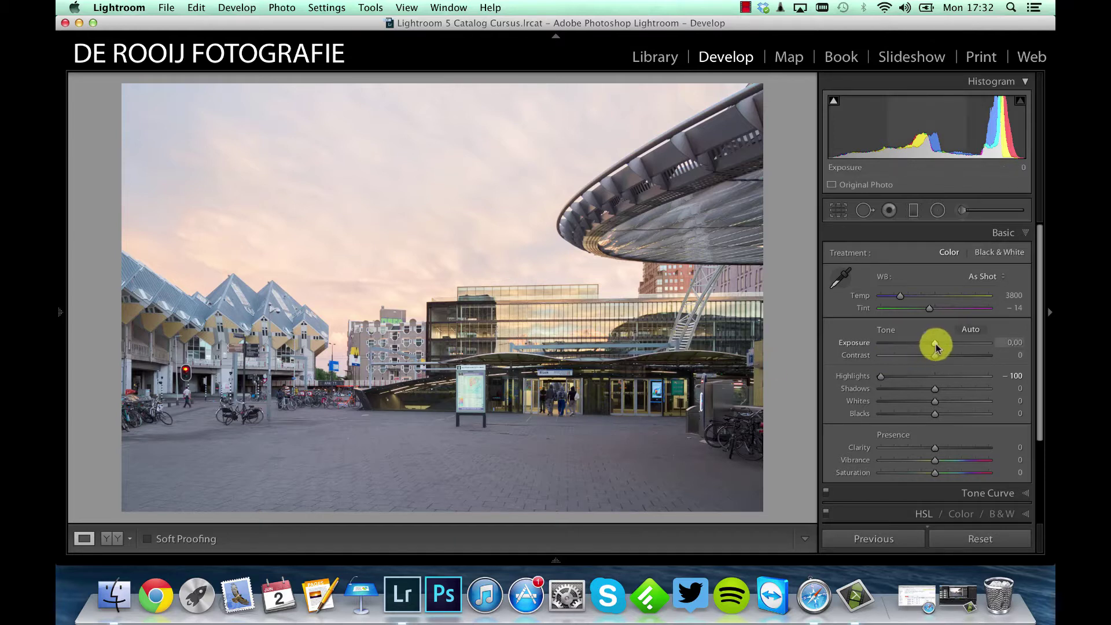
pyautogui.moveTo(935, 345); pyautogui.dragTo(925, 346)
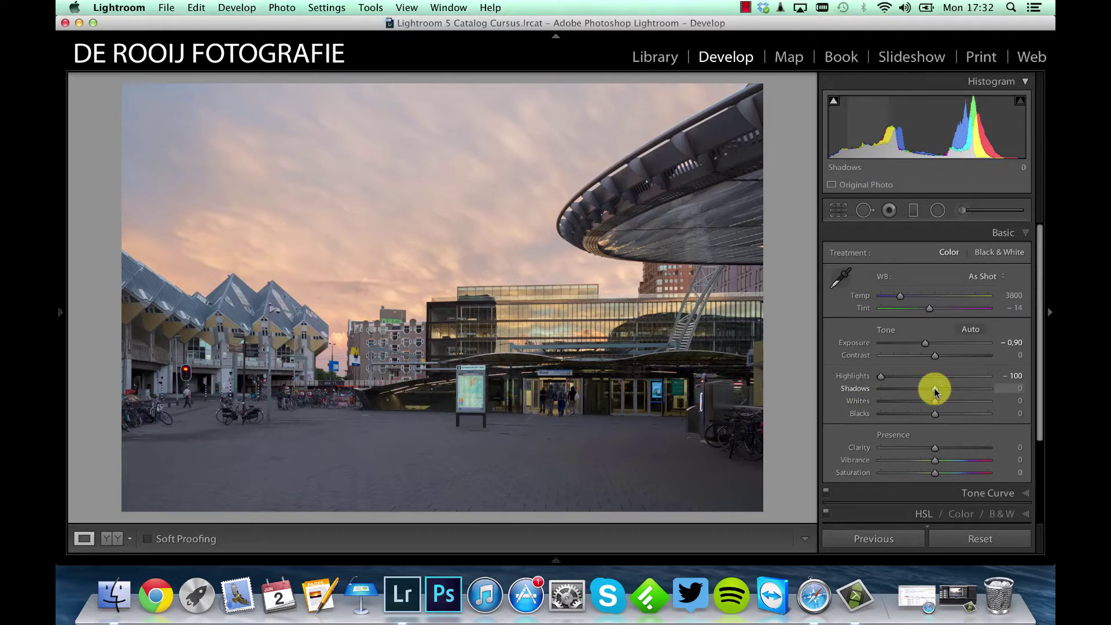
pyautogui.moveTo(936, 392); pyautogui.dragTo(978, 392)
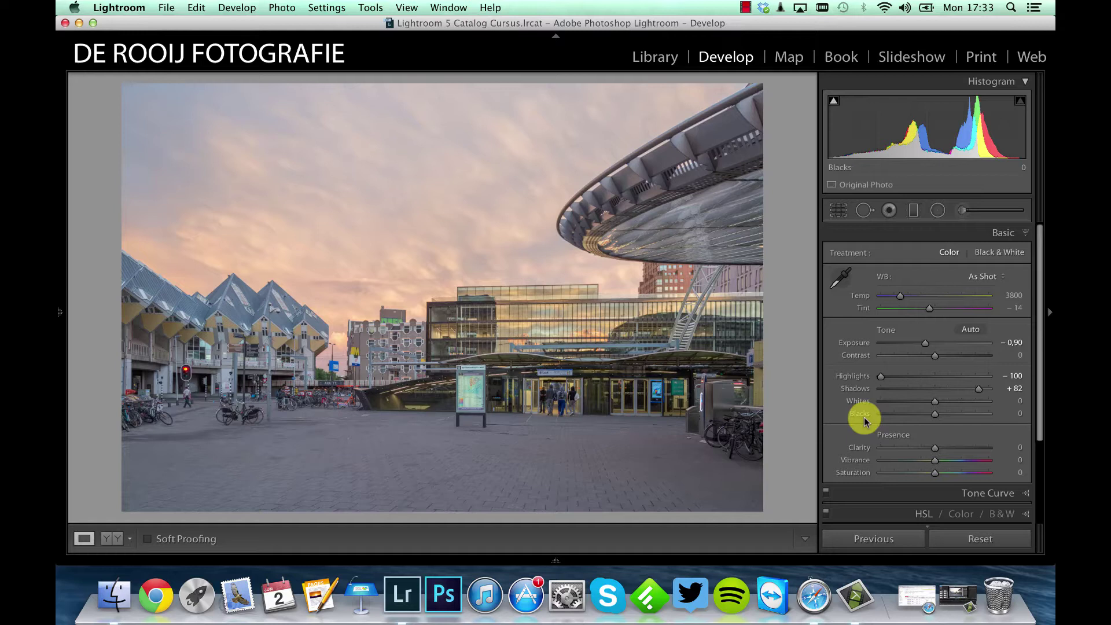
# Raise Whites to +27 and deepen Blacks to −33 while watching the clipping preview.
pyautogui.keyDown('alt'); pyautogui.click(935, 404); pyautogui.keyUp('alt')
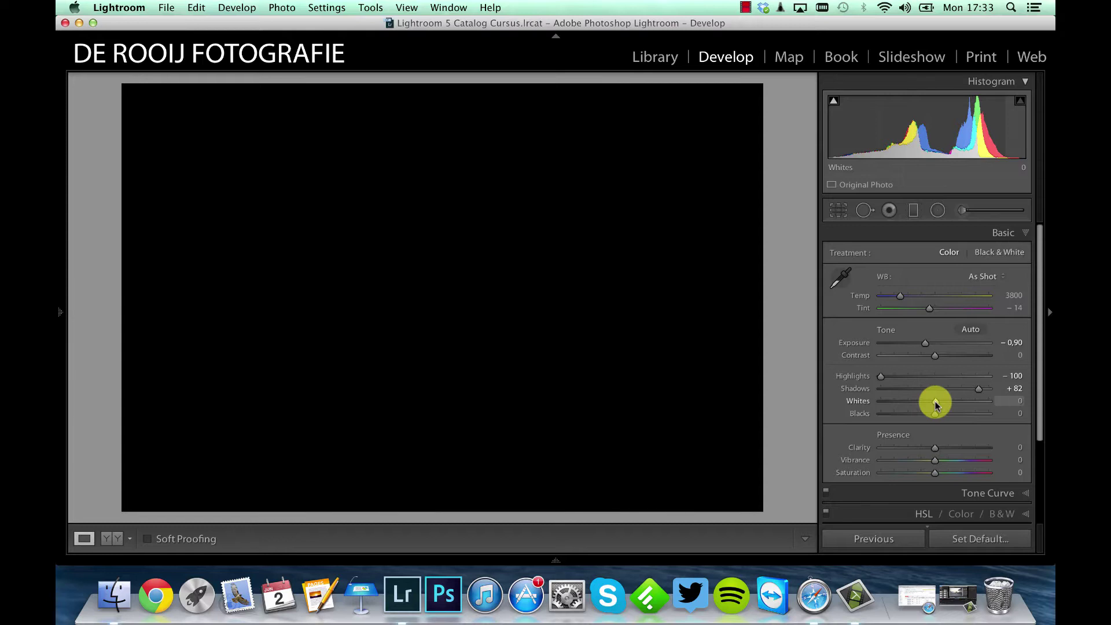
pyautogui.moveTo(935, 403); pyautogui.dragTo(940, 405)
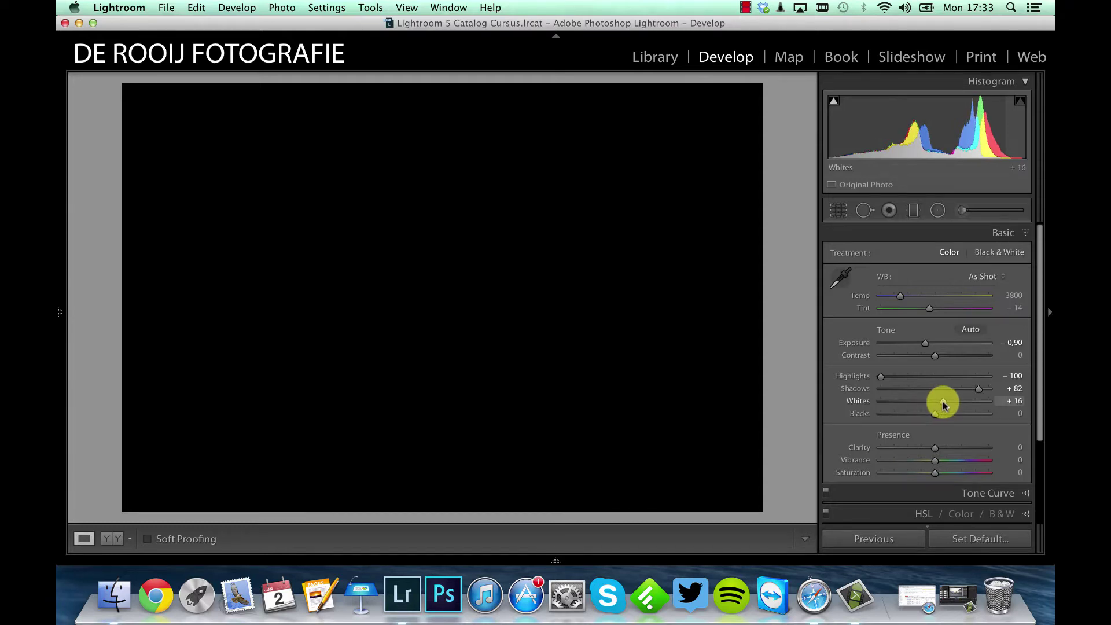
pyautogui.moveTo(942, 402)
pyautogui.mouseDown()
pyautogui.moveTo(959, 401)
pyautogui.moveTo(948, 399)
pyautogui.mouseUp()
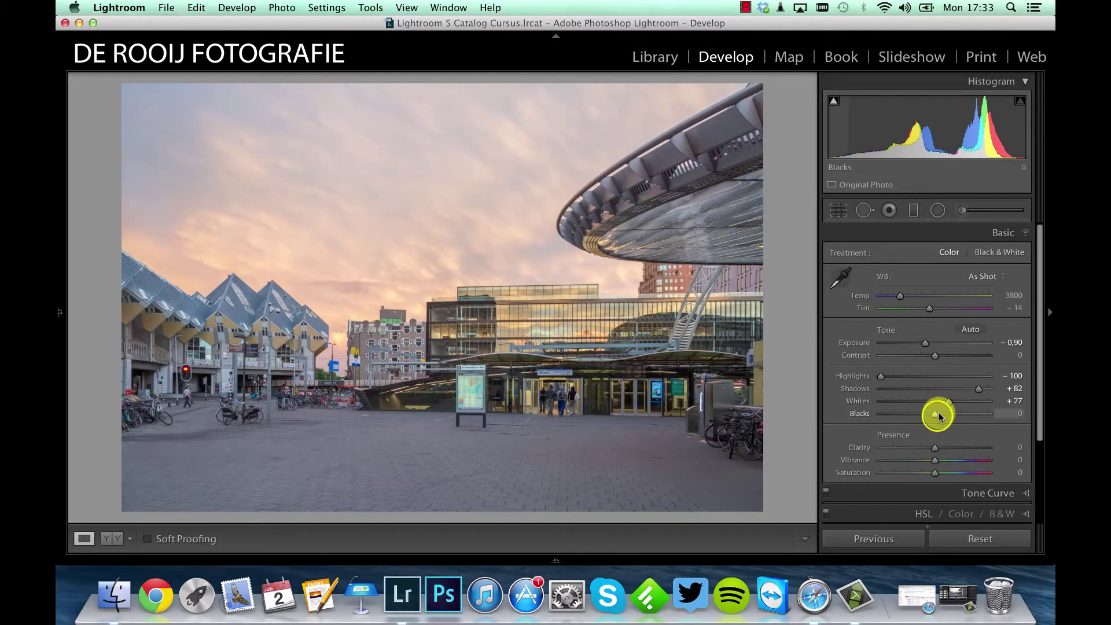
pyautogui.press('alt')
pyautogui.moveTo(937, 416); pyautogui.dragTo(918, 419)
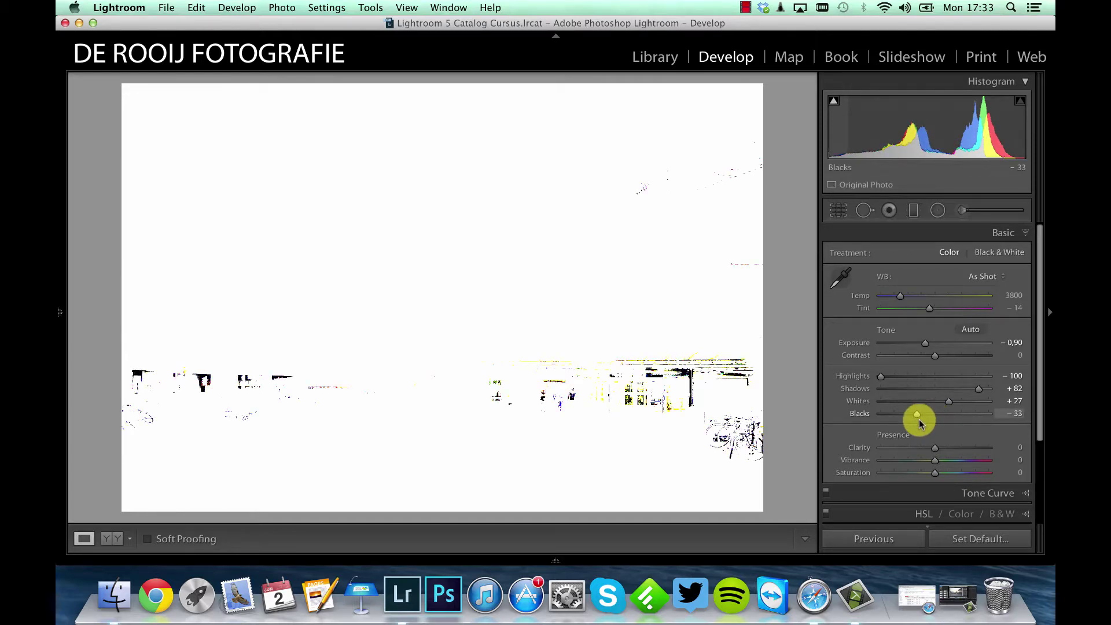
pyautogui.moveTo(920, 423); pyautogui.dragTo(920, 422)
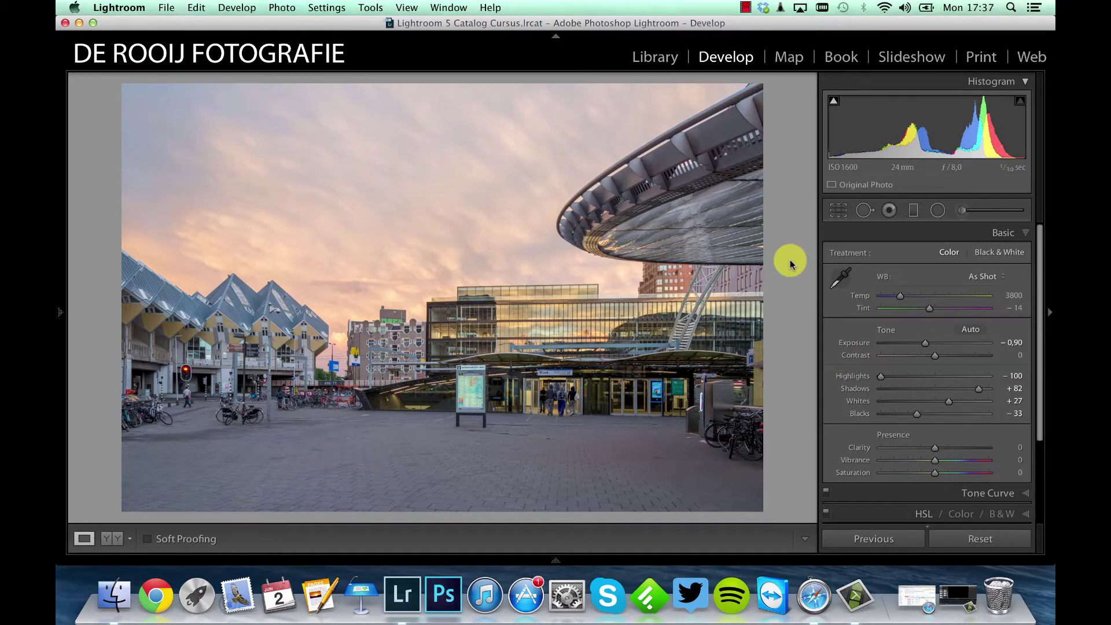
# Compare the edit in Before/After view, then set Clarity to +31 and Vibrance to +10.
pyautogui.click(117, 538)
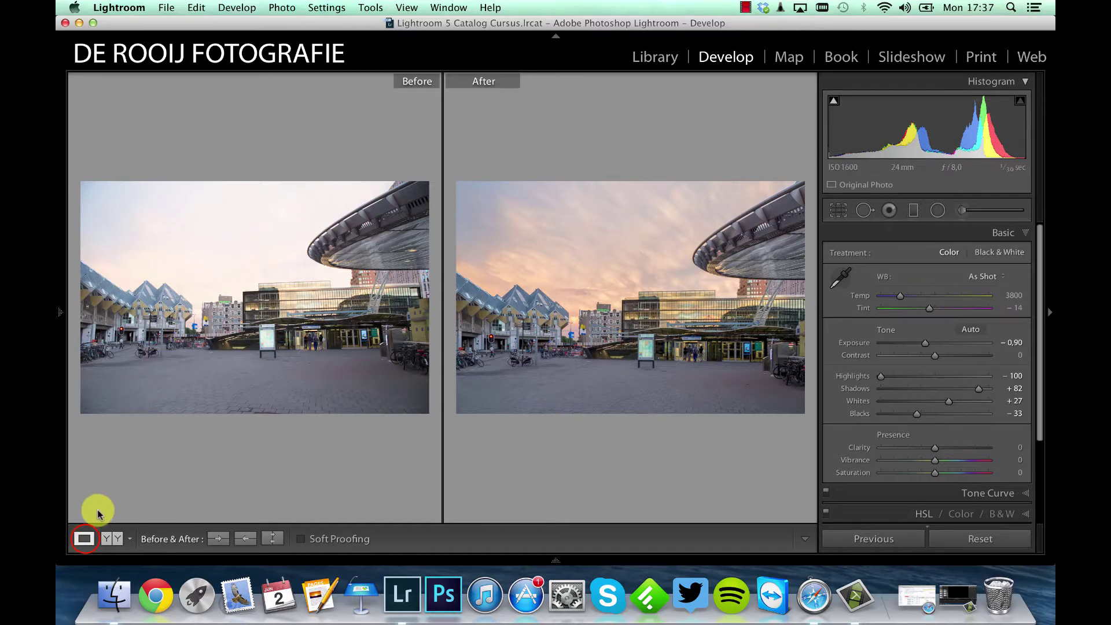
pyautogui.click(84, 538)
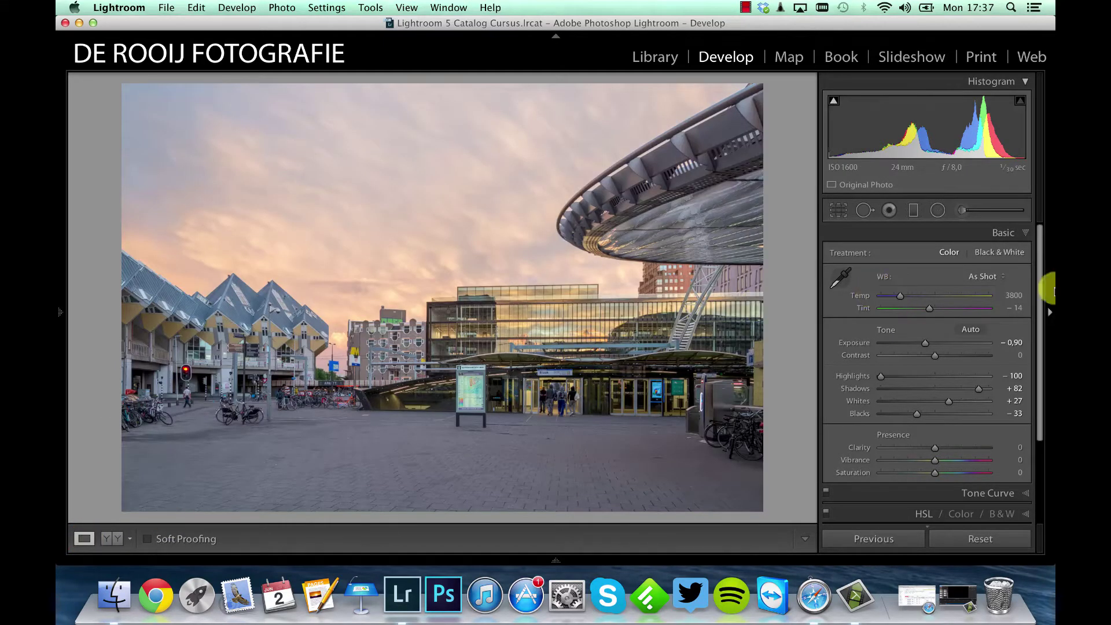
pyautogui.moveTo(1041, 284); pyautogui.dragTo(1038, 318)
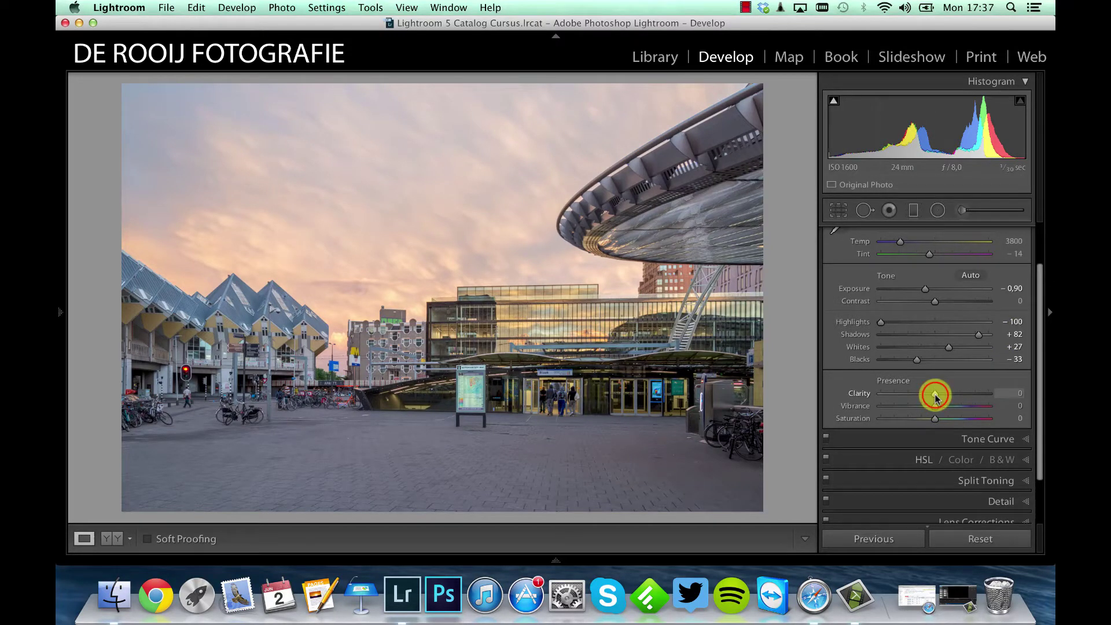
pyautogui.moveTo(935, 394); pyautogui.dragTo(952, 395)
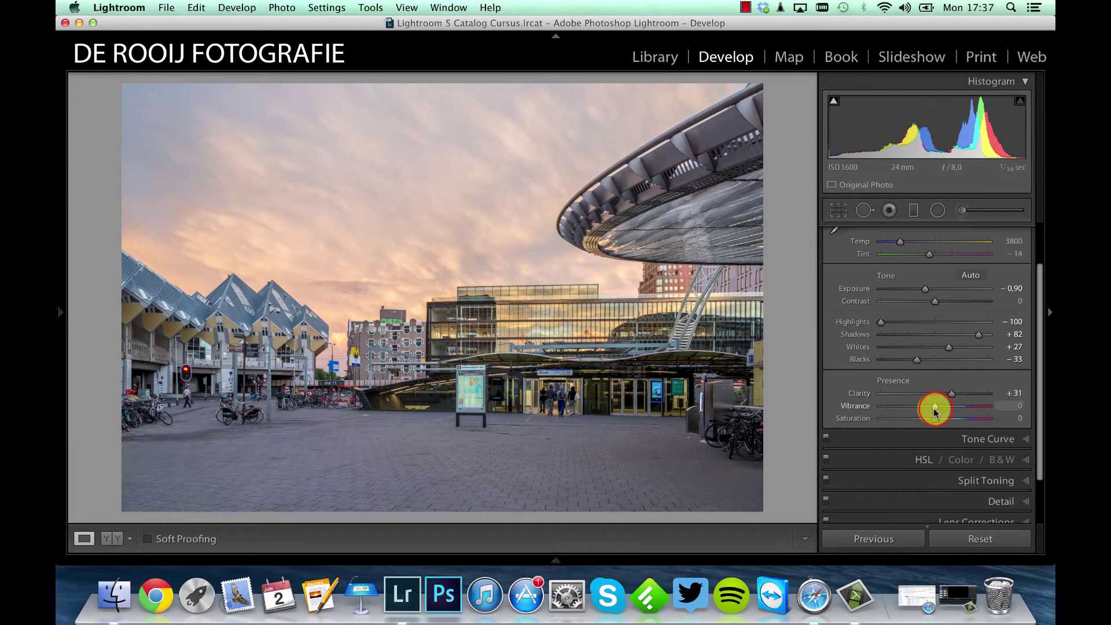
pyautogui.moveTo(935, 411); pyautogui.dragTo(968, 409)
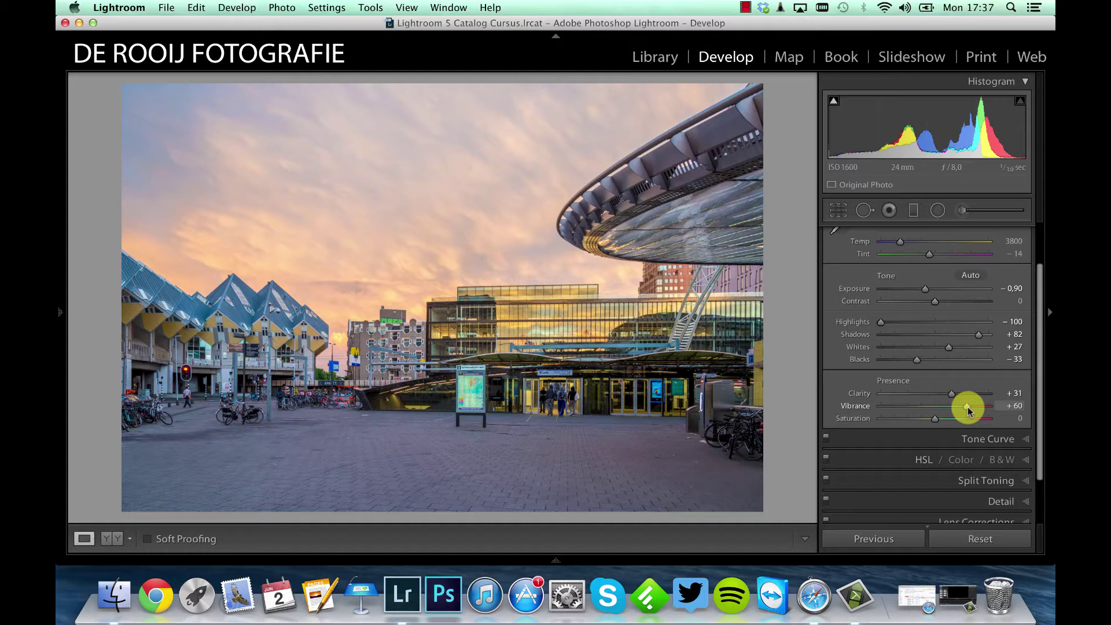
pyautogui.moveTo(967, 407); pyautogui.dragTo(940, 408)
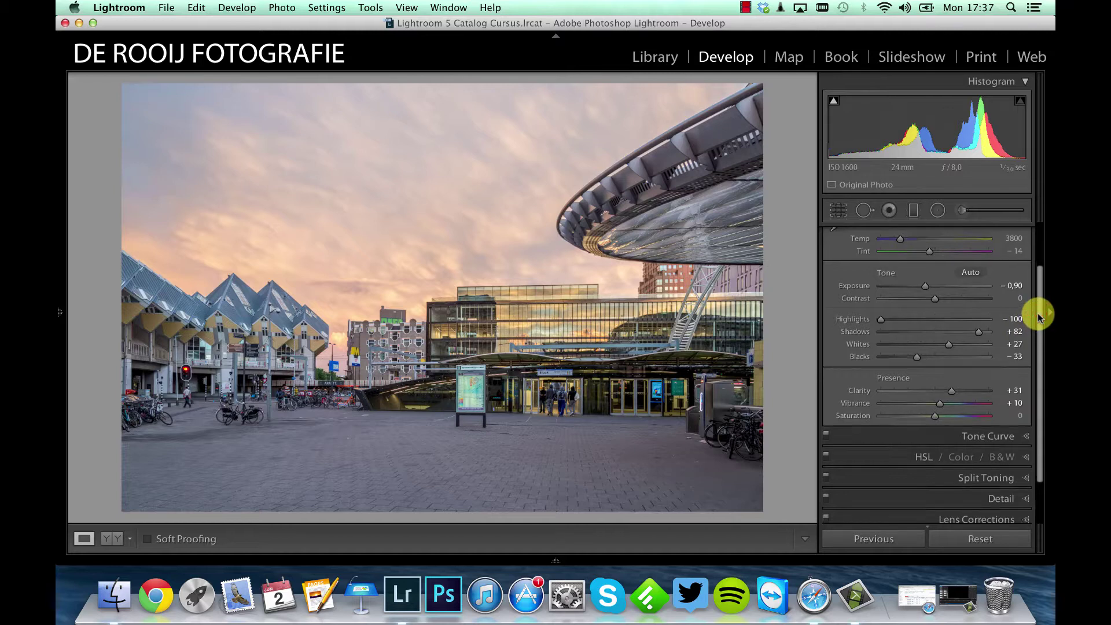
pyautogui.moveTo(1038, 314); pyautogui.dragTo(1038, 368)
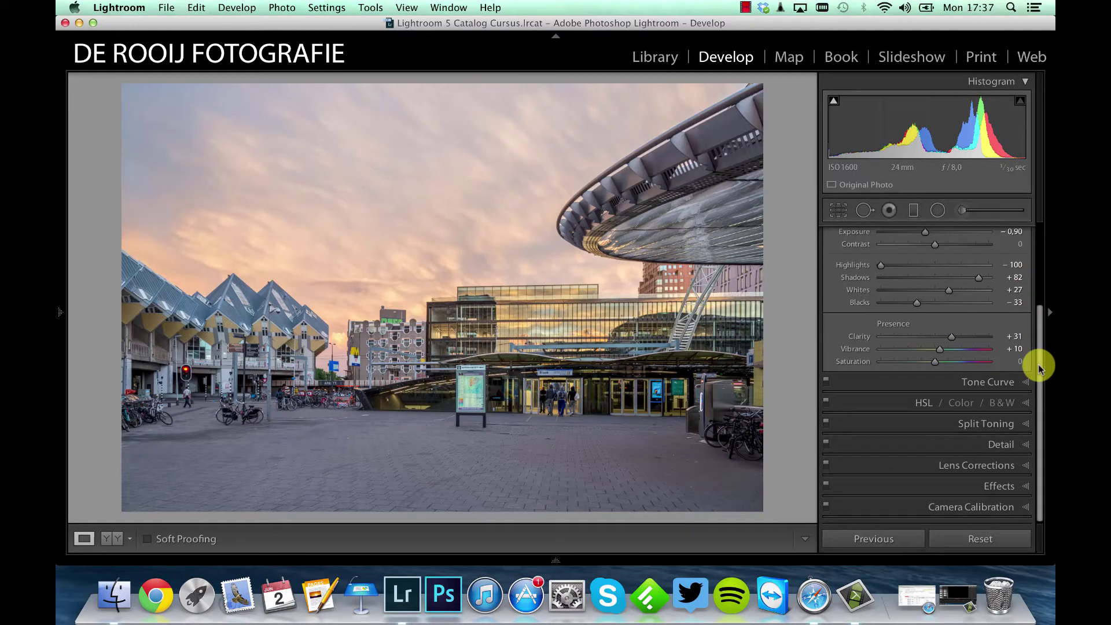
# In the Detail panel, raise sharpening Amount to 76, keeping Radius 1.0 and Detail 25.
pyautogui.click(1025, 444)
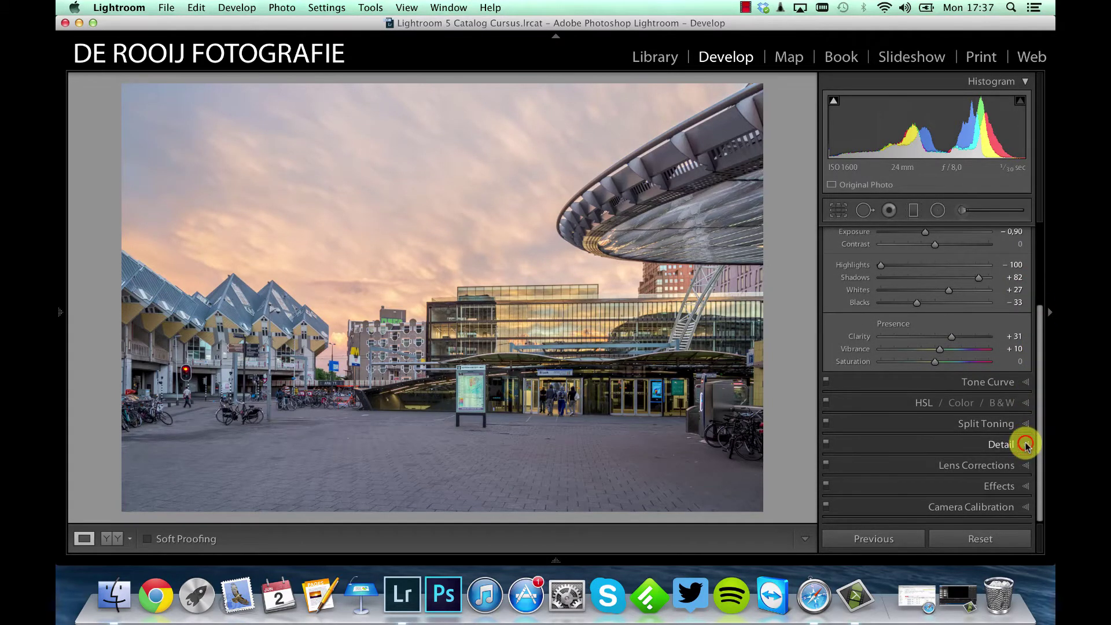
pyautogui.click(1036, 323)
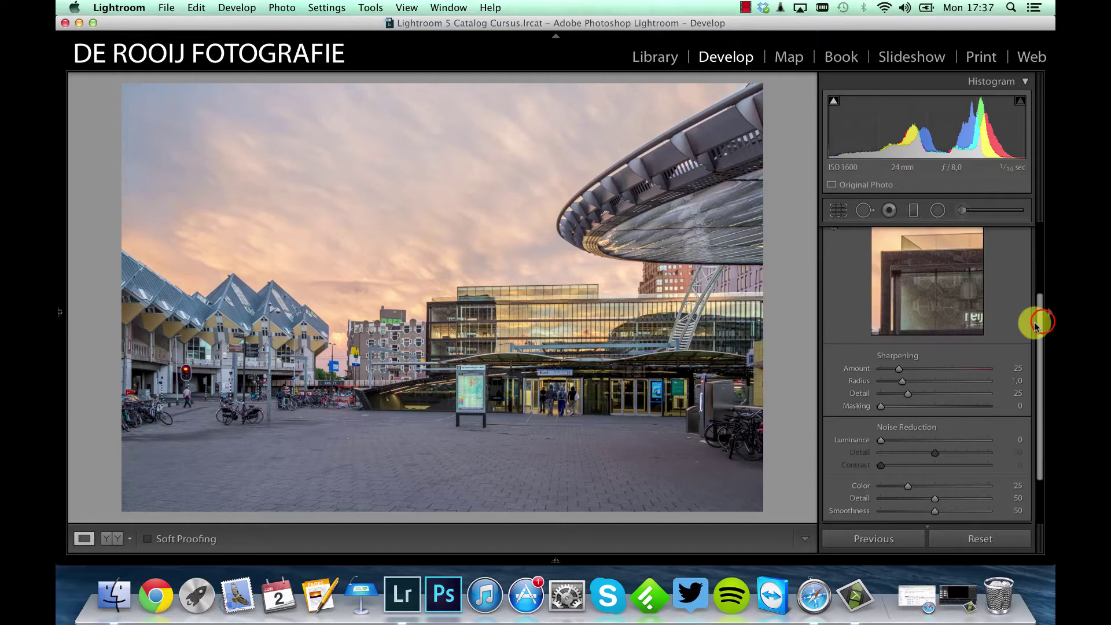
pyautogui.moveTo(1037, 322); pyautogui.dragTo(1039, 301)
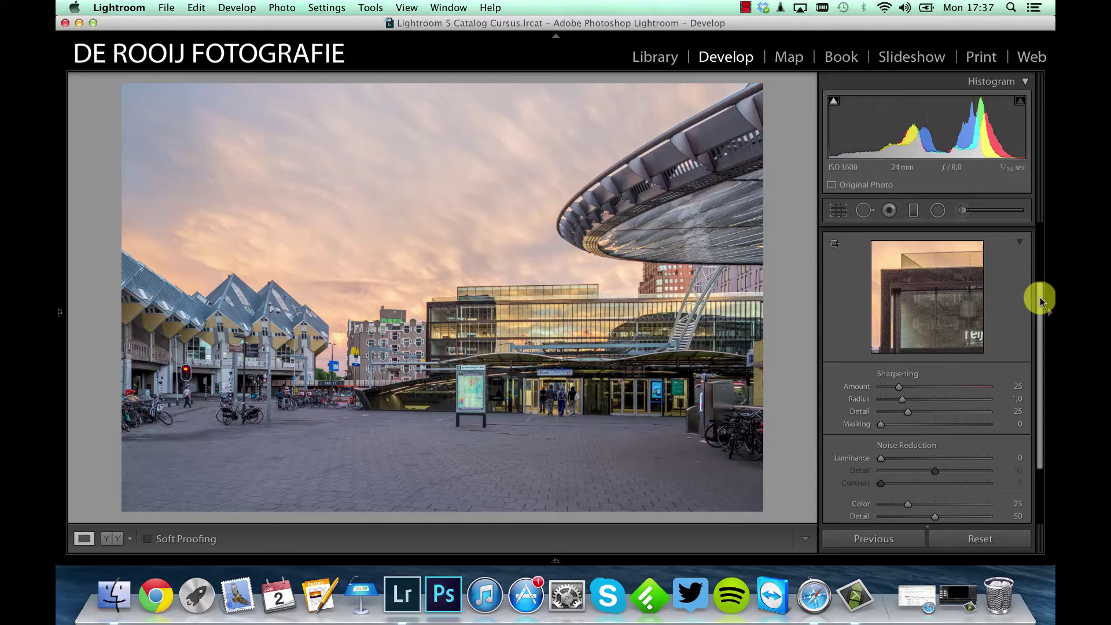
pyautogui.rightClick(923, 274)
pyautogui.click(933, 267)
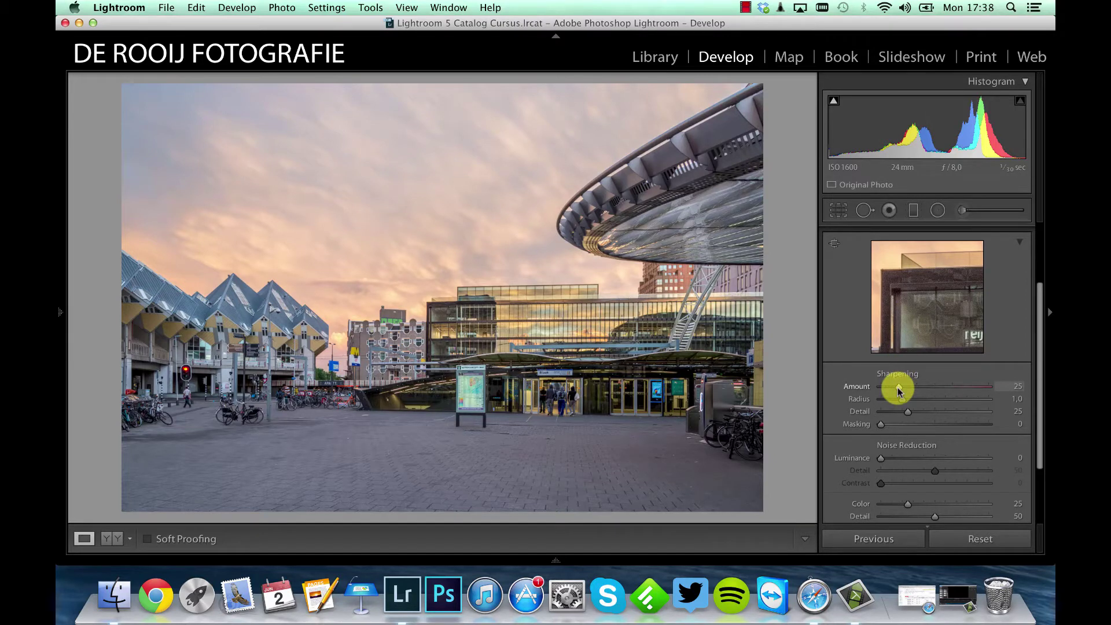
pyautogui.moveTo(900, 392); pyautogui.dragTo(934, 391)
pyautogui.click(890, 424)
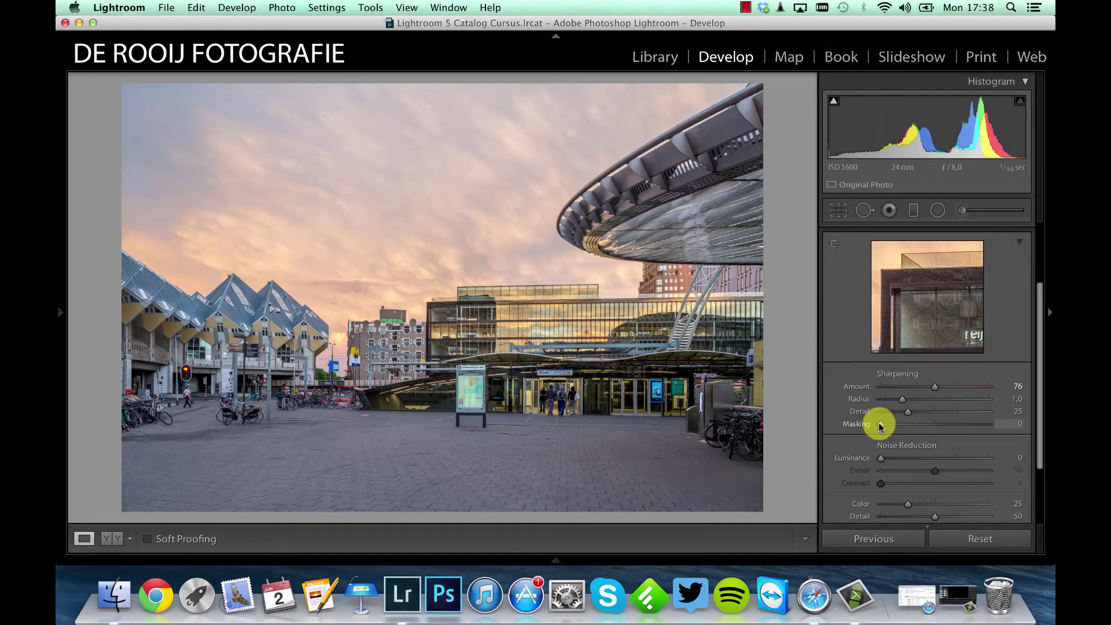
# Set sharpening Masking to 54 while viewing the edge mask.
pyautogui.click(905, 284)
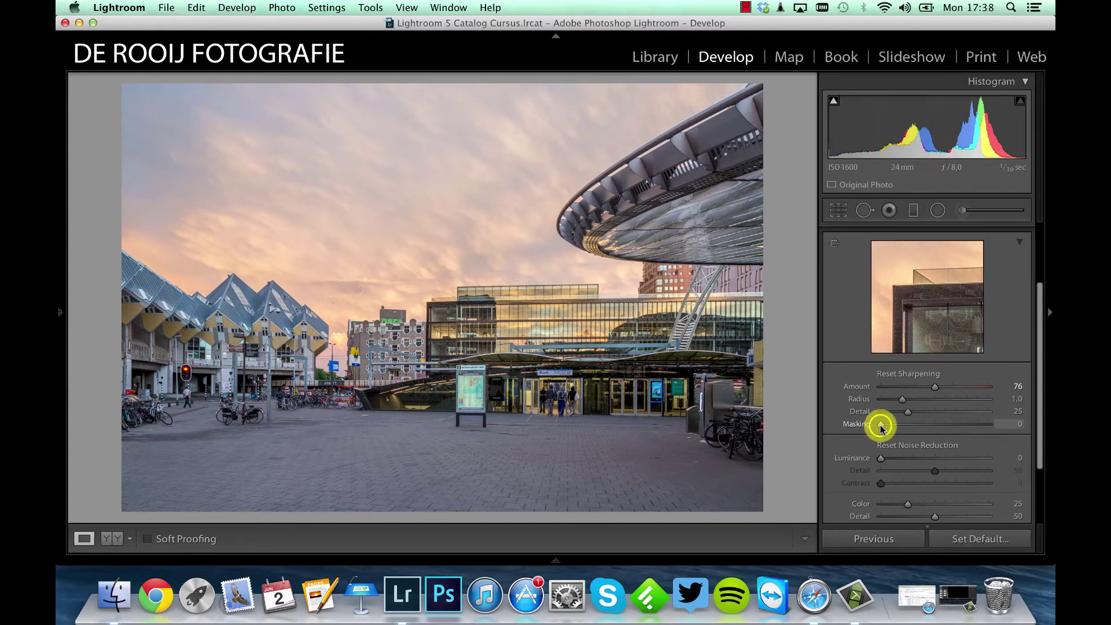
pyautogui.keyDown('alt'); pyautogui.click(880, 425); pyautogui.keyUp('alt')
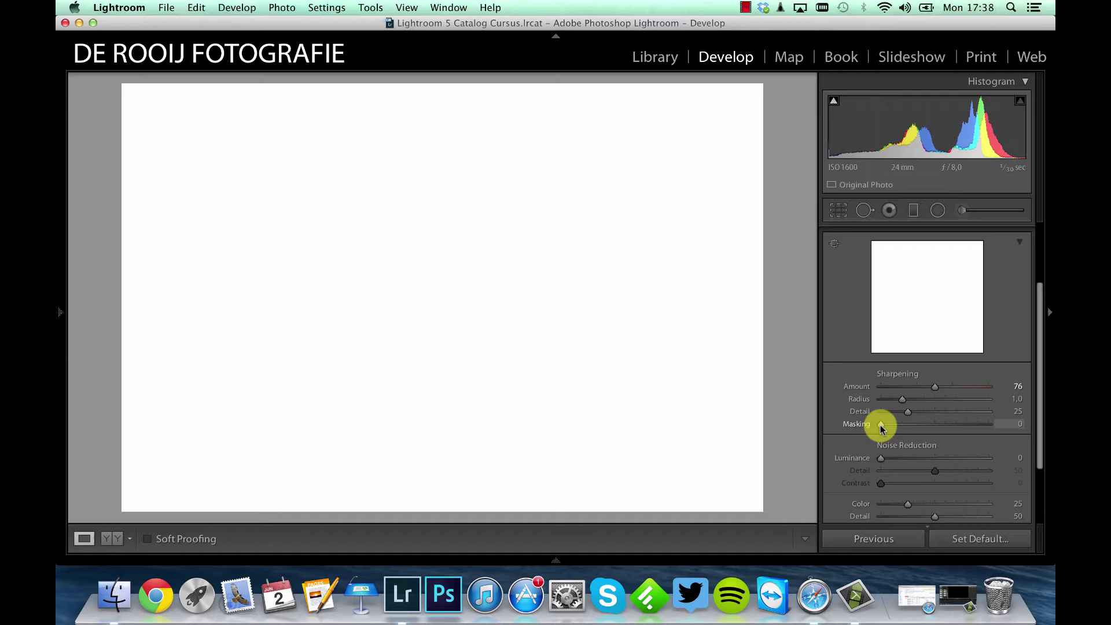
pyautogui.moveTo(881, 427); pyautogui.dragTo(935, 424)
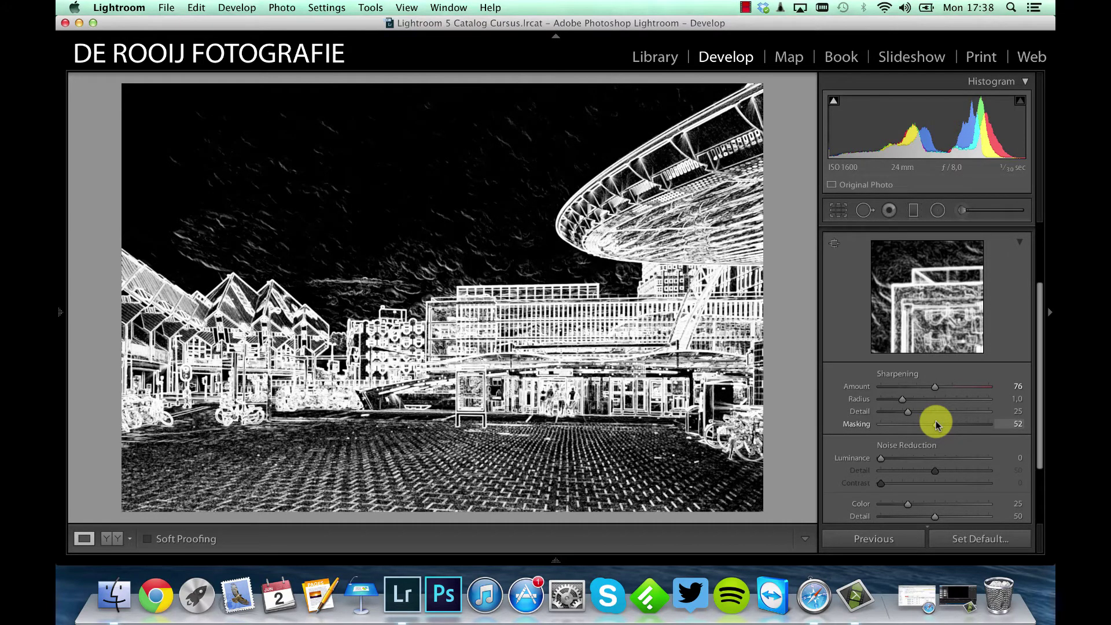
pyautogui.moveTo(935, 424); pyautogui.dragTo(938, 424)
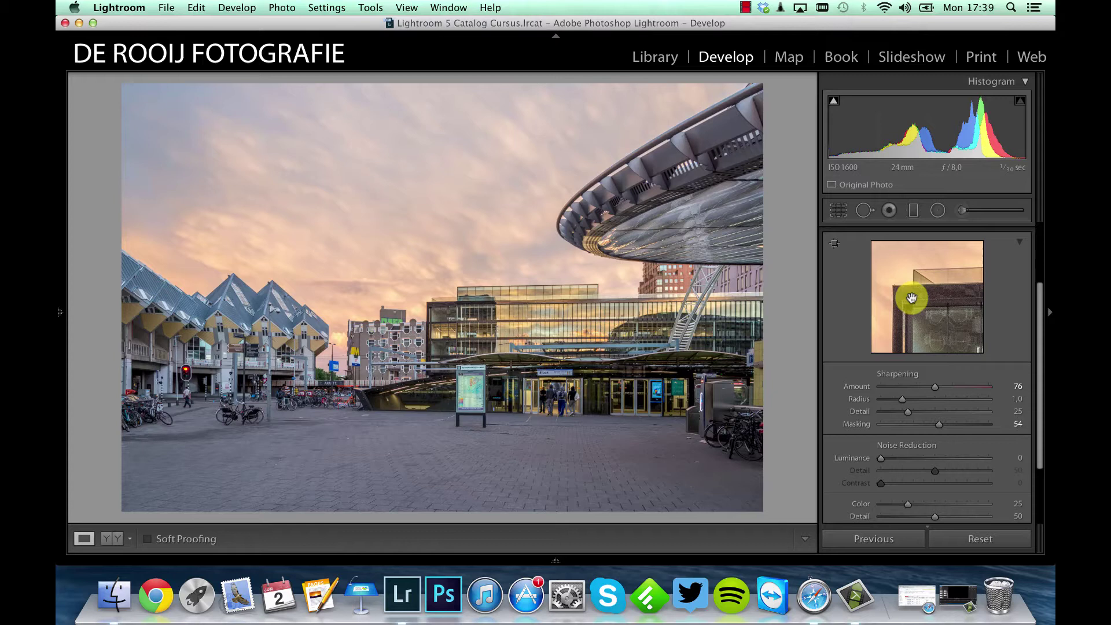
# Zoom to 1:1 on the Blaak station entrance and set luminance noise reduction to 24.
pyautogui.click(832, 244)
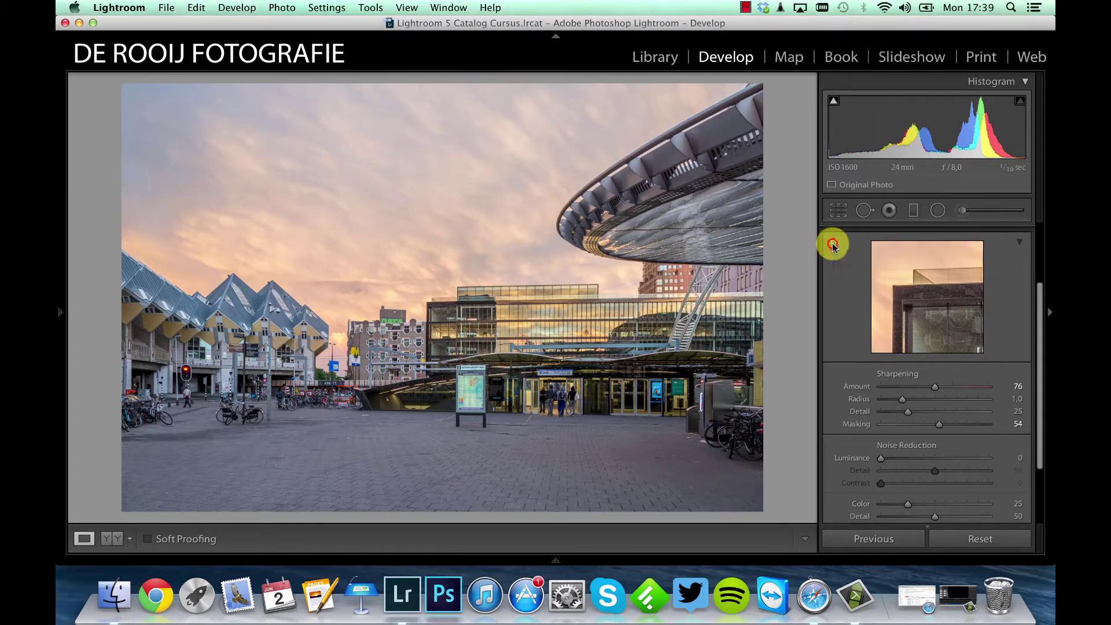
pyautogui.click(501, 378)
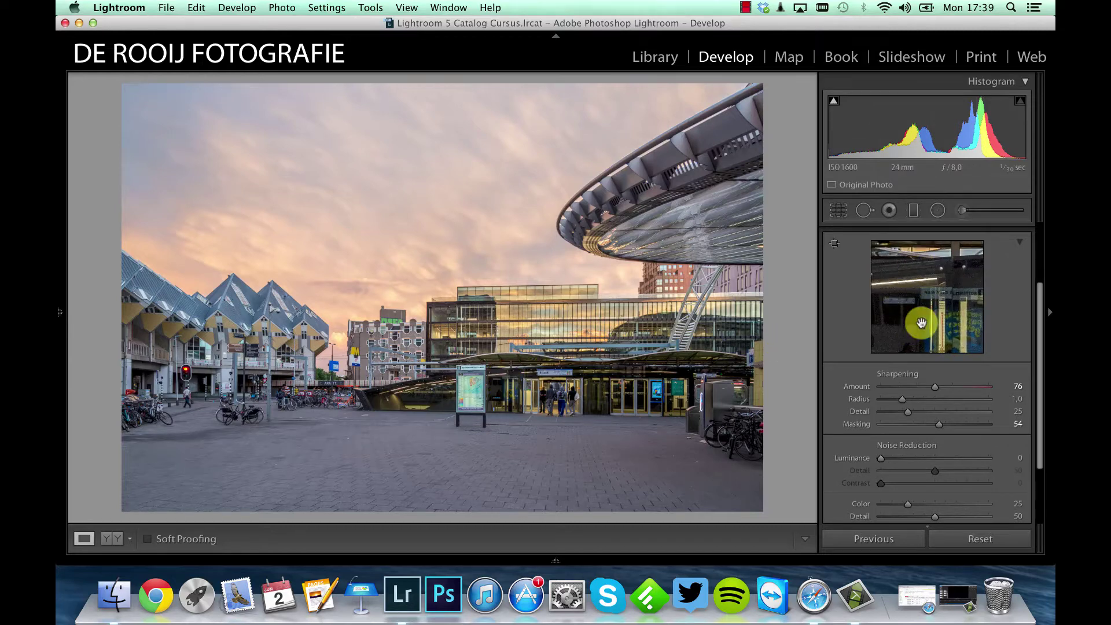
pyautogui.click(516, 372)
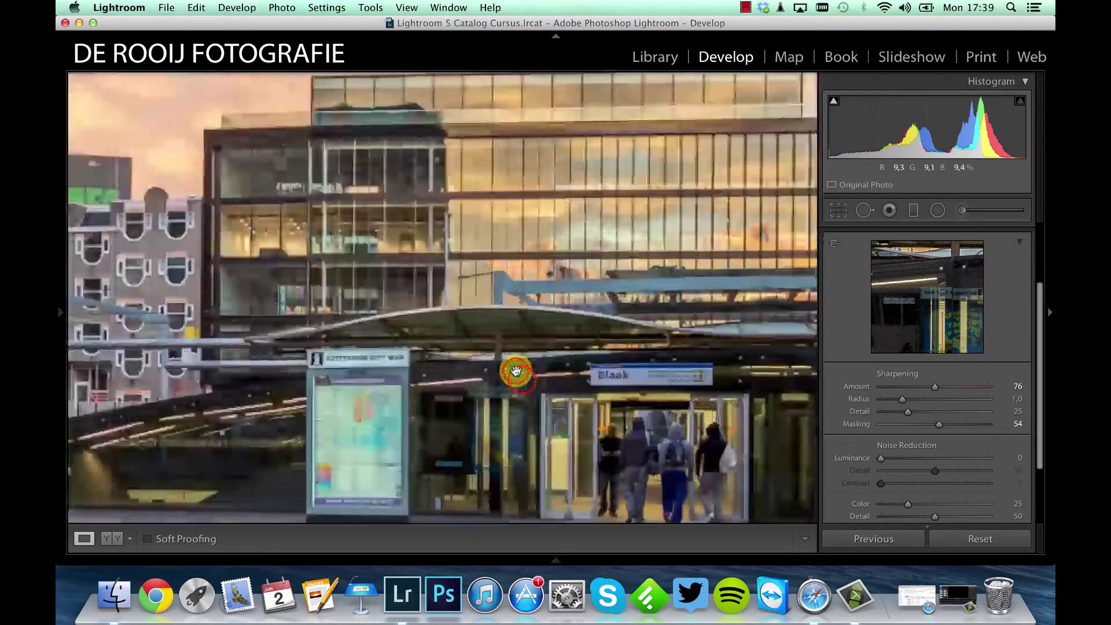
pyautogui.moveTo(518, 380); pyautogui.dragTo(347, 327)
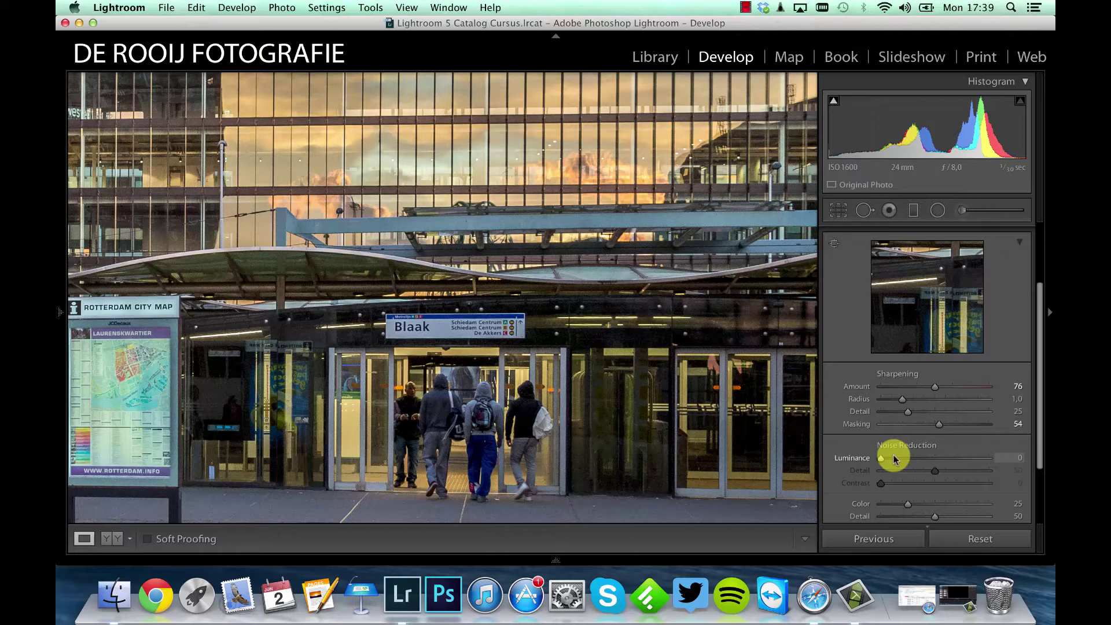
pyautogui.moveTo(880, 460); pyautogui.dragTo(901, 459)
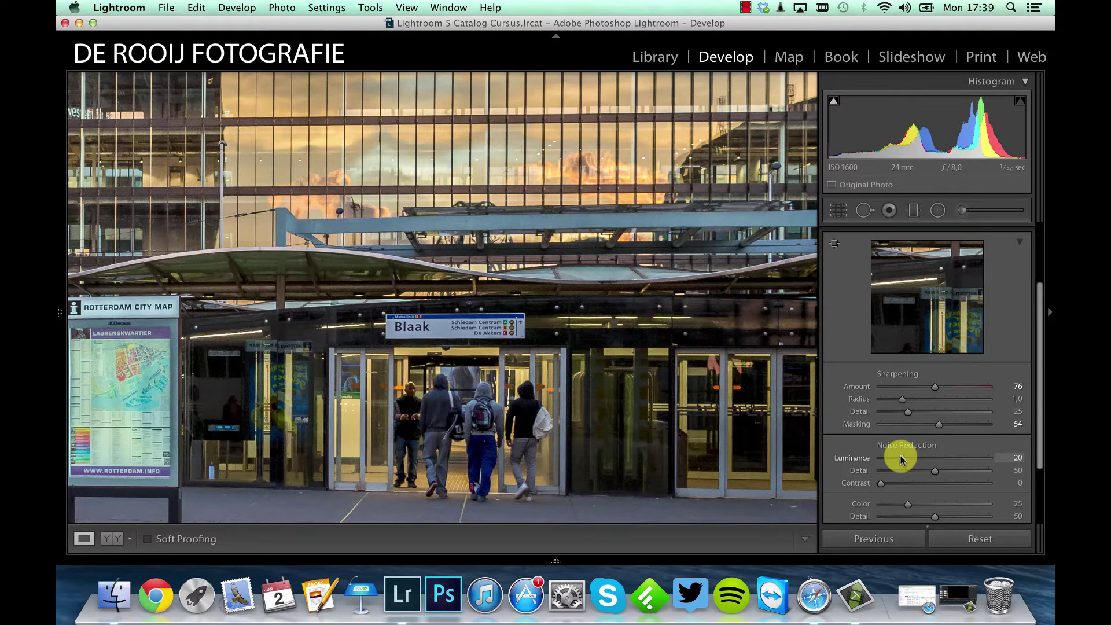
pyautogui.click(900, 460)
pyautogui.moveTo(900, 460); pyautogui.dragTo(904, 460)
pyautogui.click(575, 310)
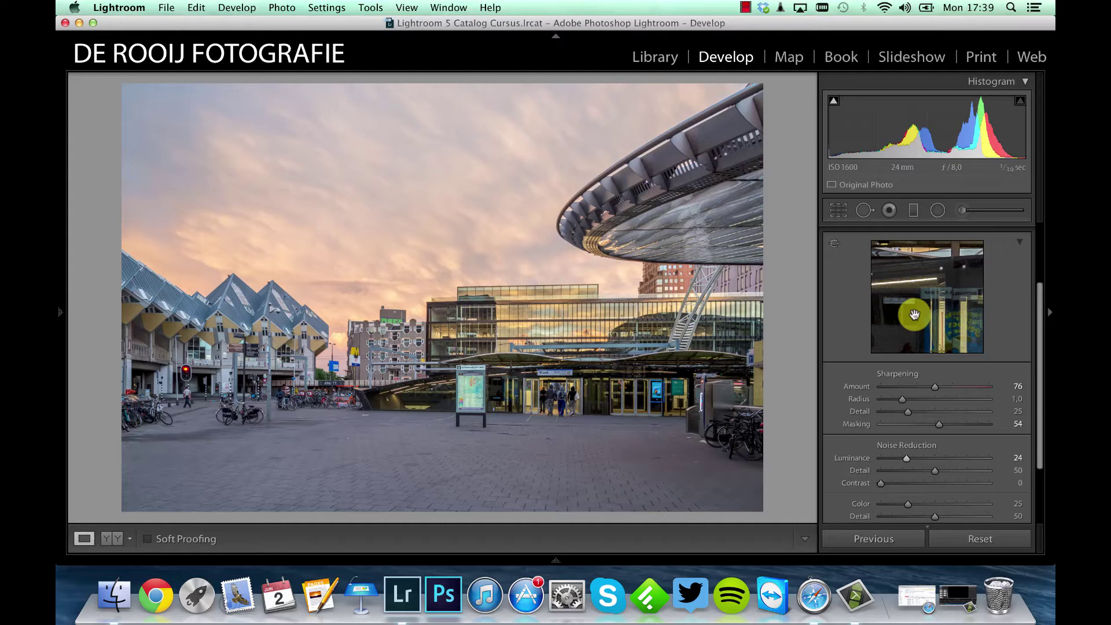
# Drag up on the sky with the HSL Saturation targeted tool for Orange +34, Yellow +10.
pyautogui.moveTo(1038, 325); pyautogui.dragTo(1040, 236)
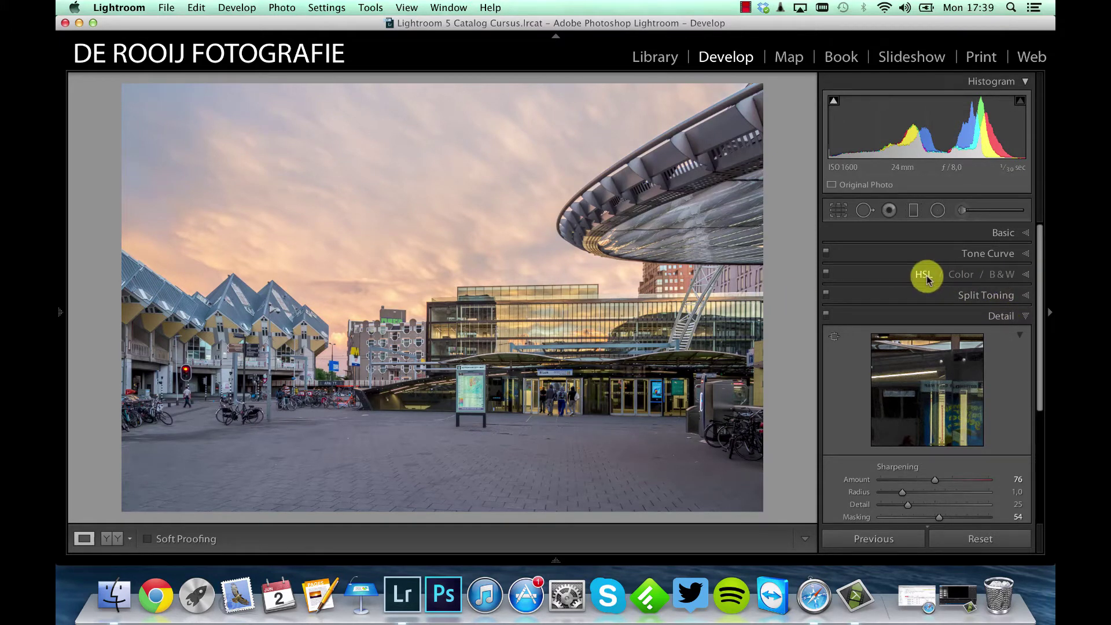
pyautogui.click(1021, 277)
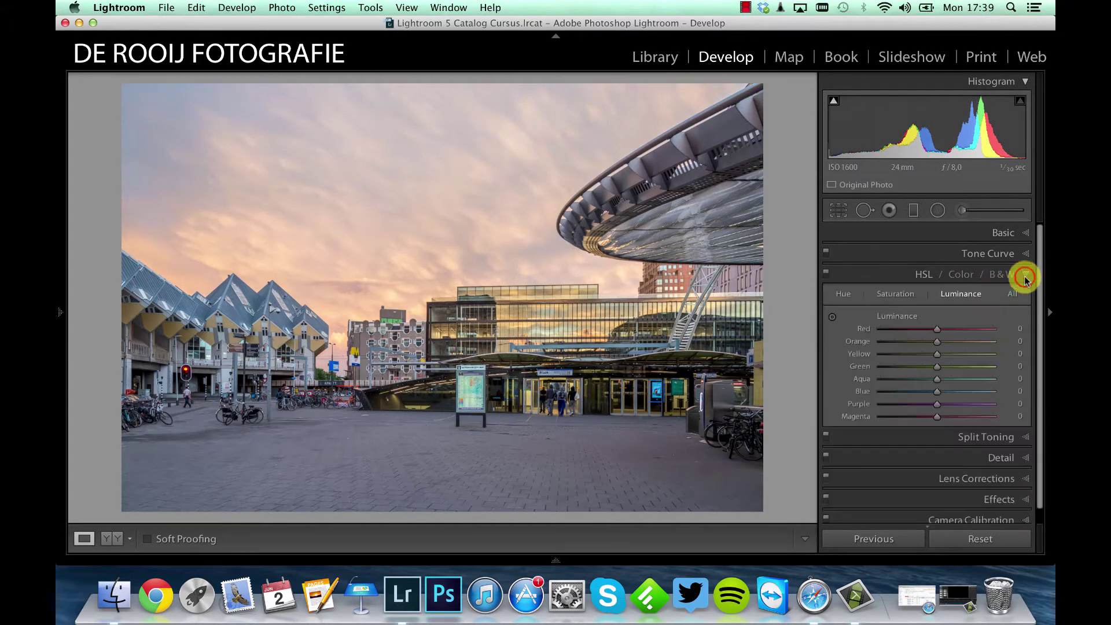
pyautogui.click(892, 297)
pyautogui.click(832, 316)
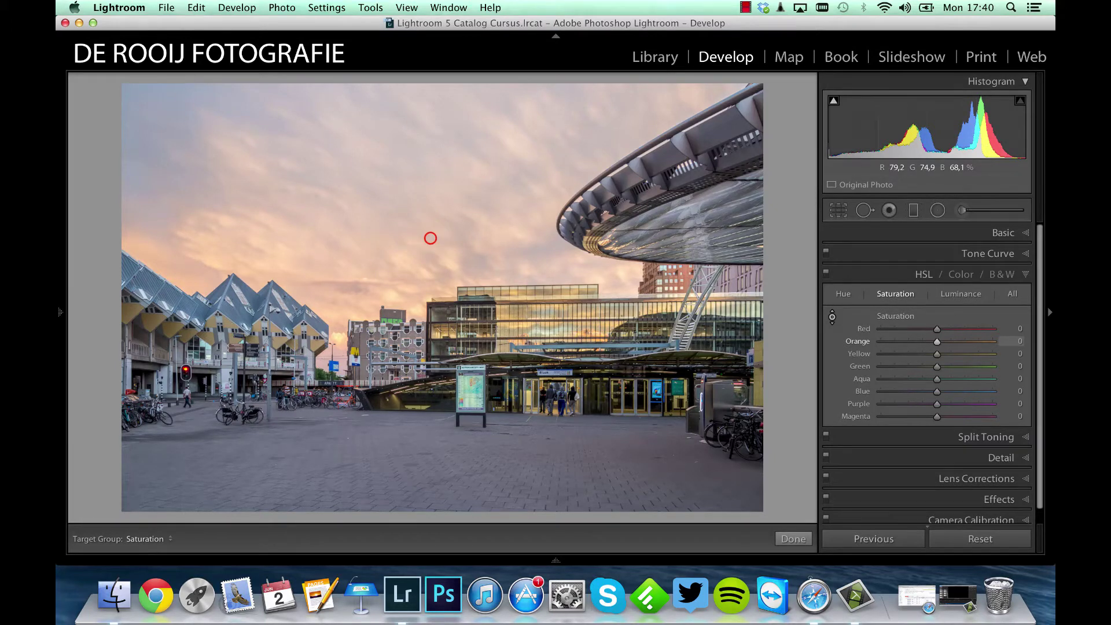
pyautogui.moveTo(430, 238); pyautogui.dragTo(430, 177)
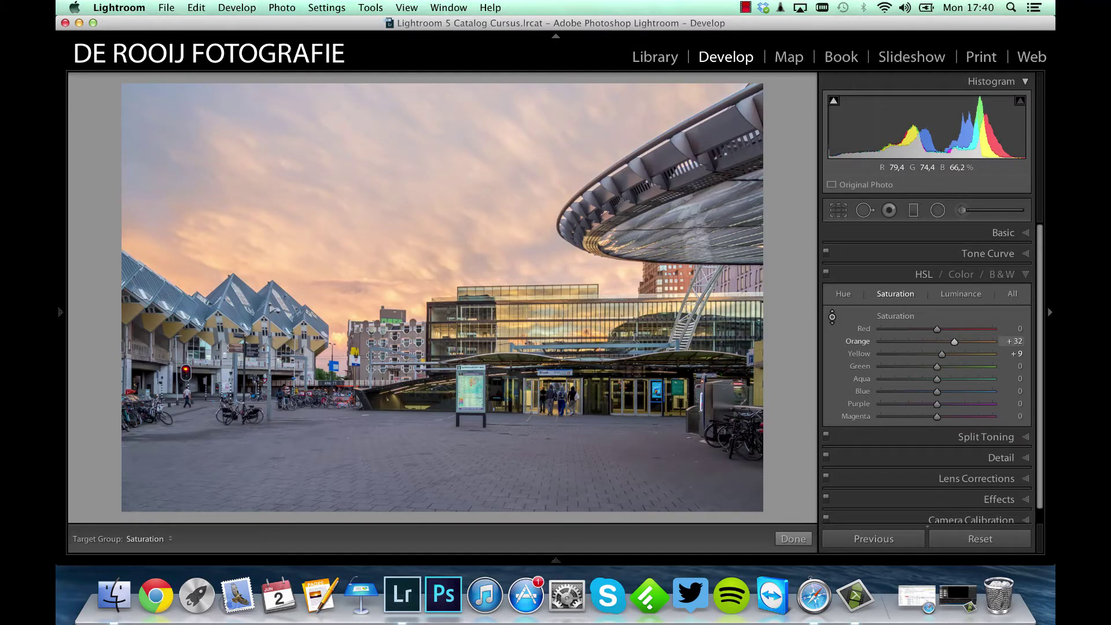
pyautogui.moveTo(430, 167); pyautogui.dragTo(429, 169)
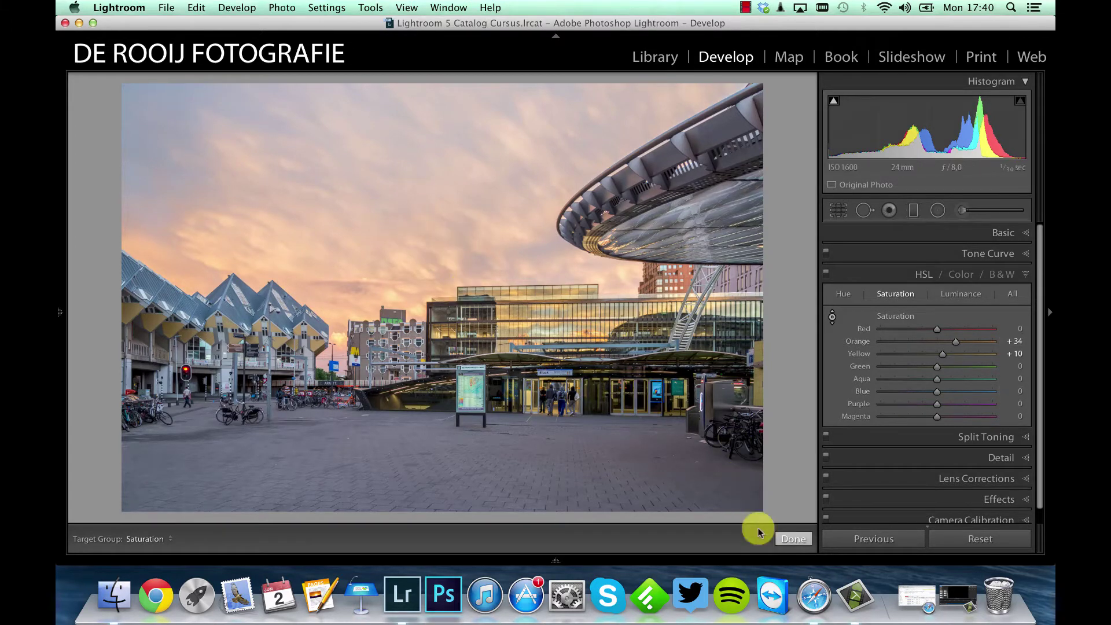
pyautogui.click(792, 538)
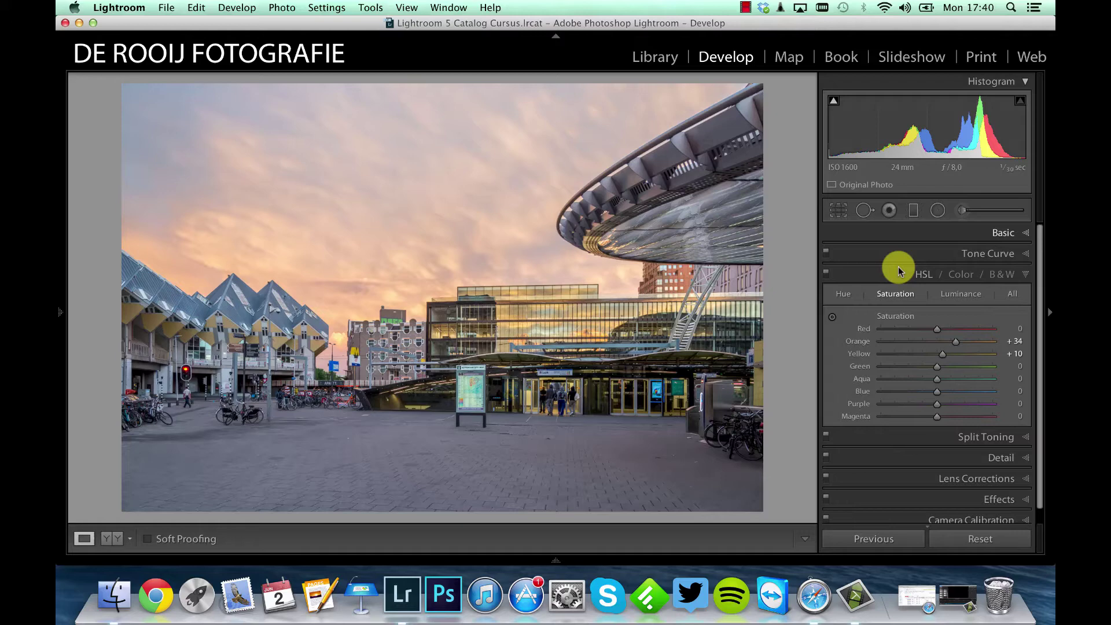
# Add a graduated filter with cooler negative Temp dragged from the top of the sky downward.
pyautogui.click(914, 212)
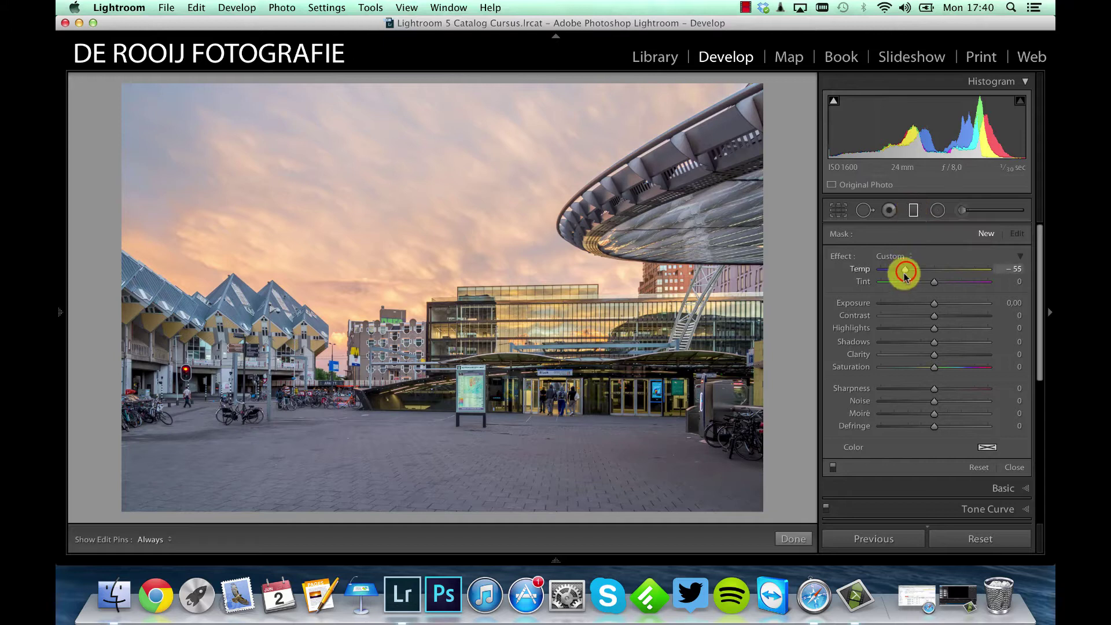
pyautogui.moveTo(904, 270); pyautogui.dragTo(924, 273)
pyautogui.moveTo(915, 270); pyautogui.dragTo(911, 269)
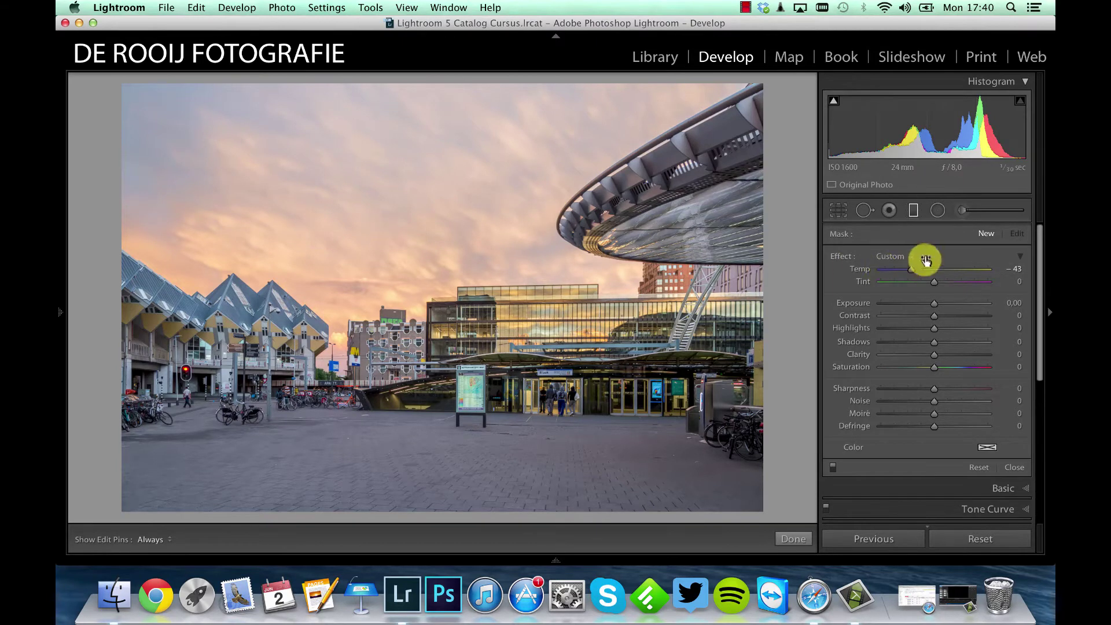
pyautogui.moveTo(304, 75); pyautogui.dragTo(355, 279)
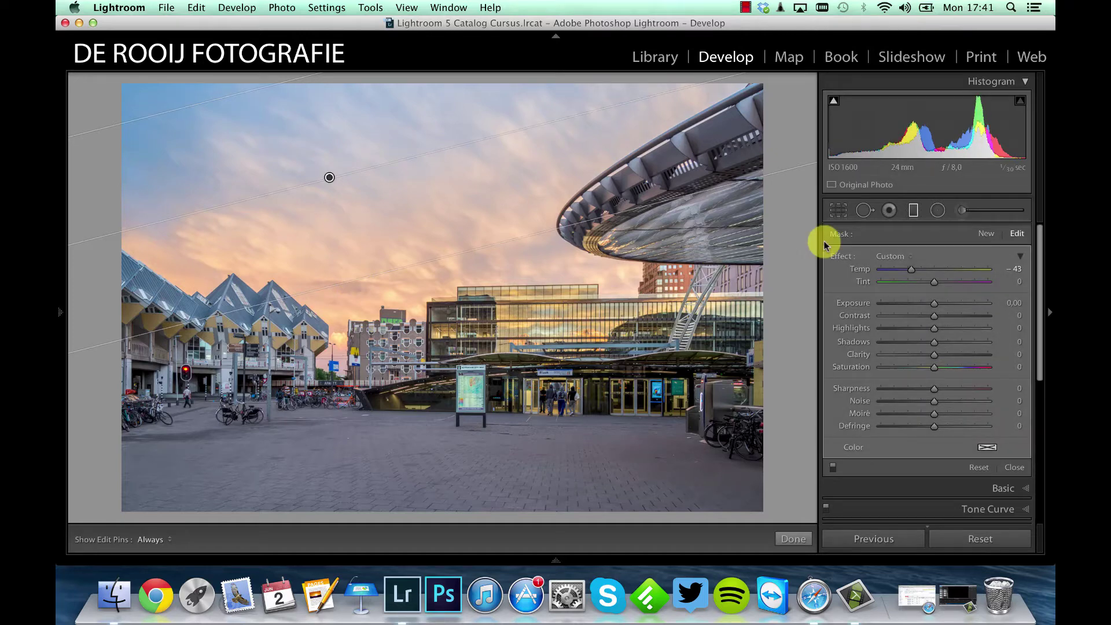
pyautogui.moveTo(910, 269); pyautogui.dragTo(895, 272)
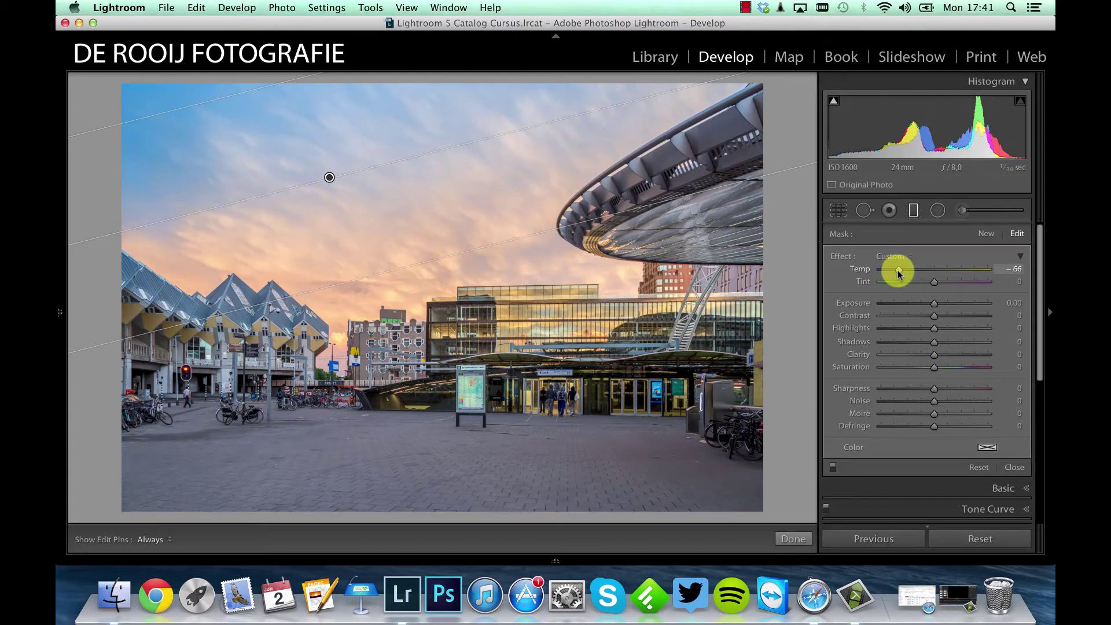
pyautogui.moveTo(898, 272); pyautogui.dragTo(905, 272)
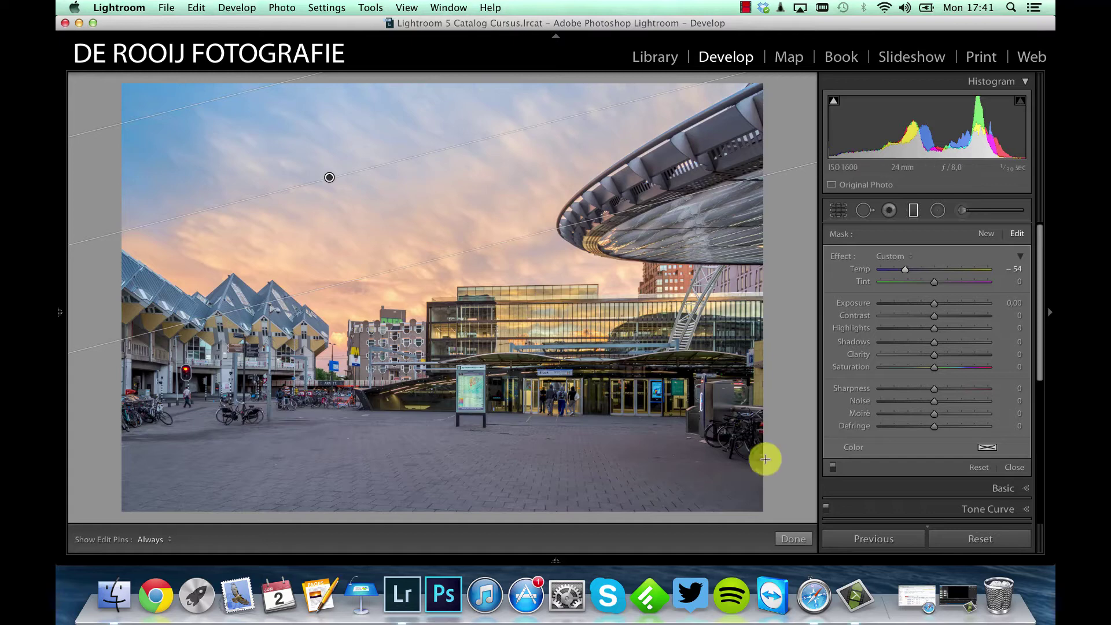
pyautogui.click(787, 537)
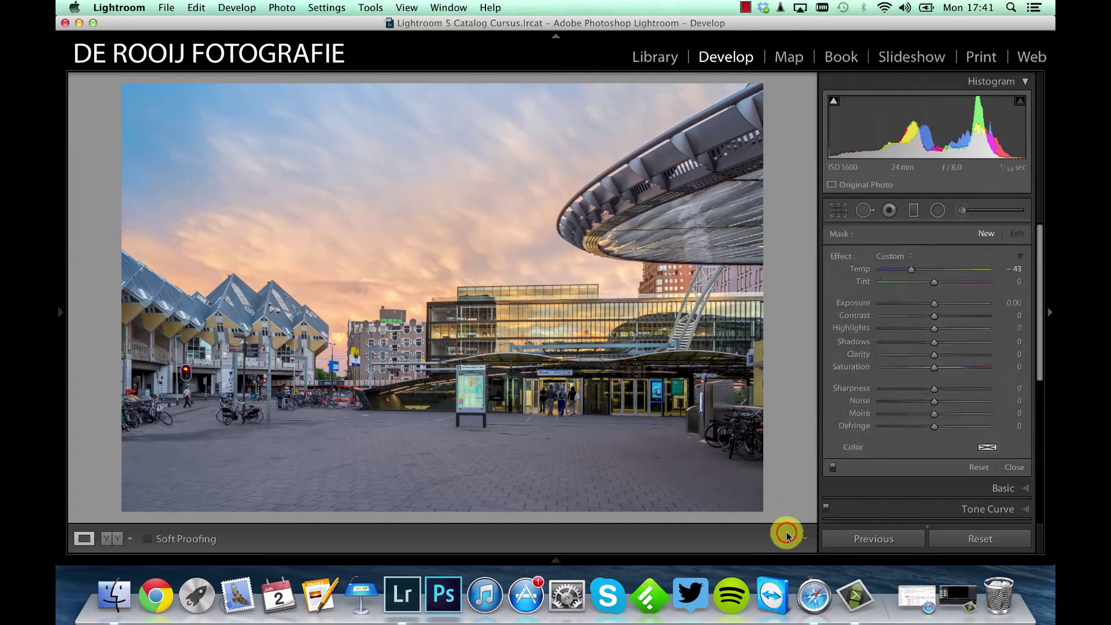
# Crop the bottom edge up slightly and straighten the photo to a −0.10 angle.
pyautogui.click(843, 216)
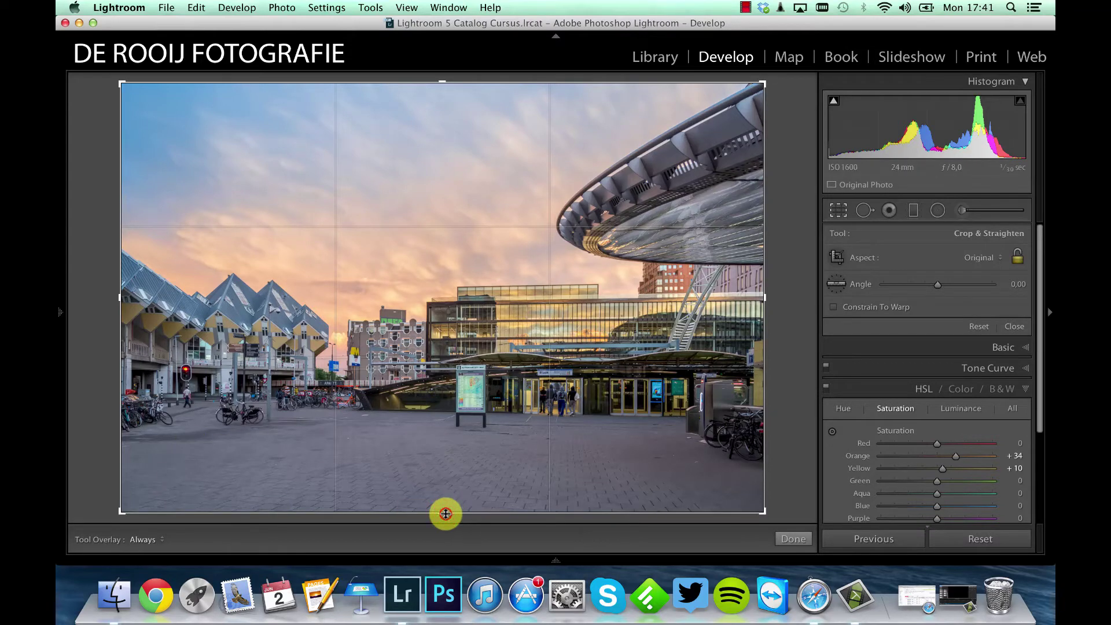
pyautogui.moveTo(446, 513); pyautogui.dragTo(453, 492)
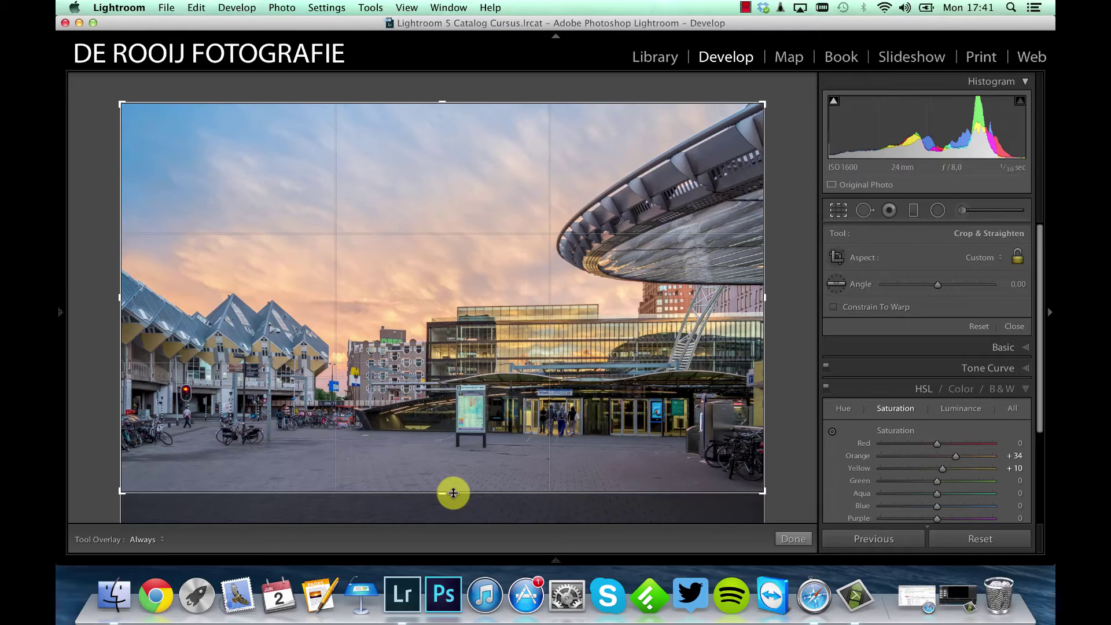
pyautogui.moveTo(769, 493); pyautogui.dragTo(773, 494)
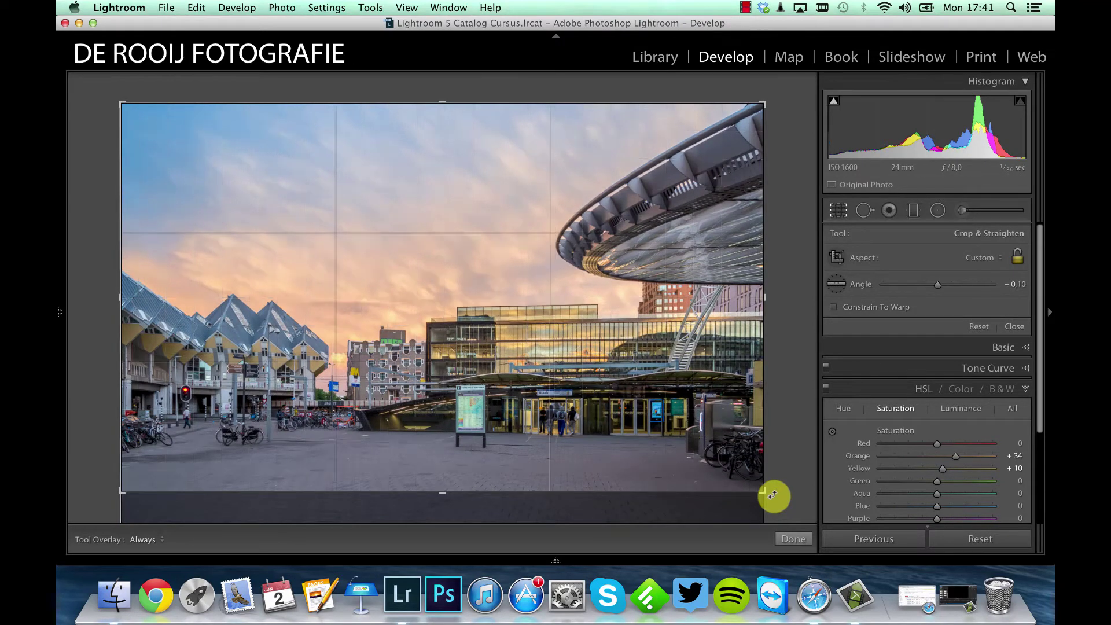
pyautogui.press('r')
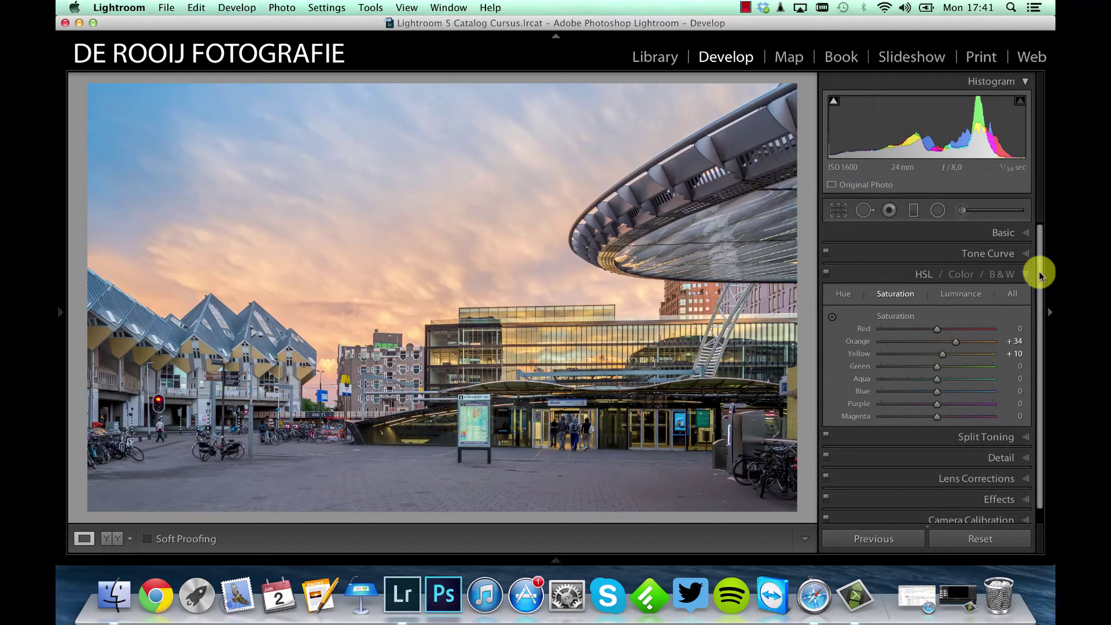
# Add a subtle dark post-crop vignette with Amount −15 from the Effects panel.
pyautogui.moveTo(1038, 276); pyautogui.dragTo(1040, 322)
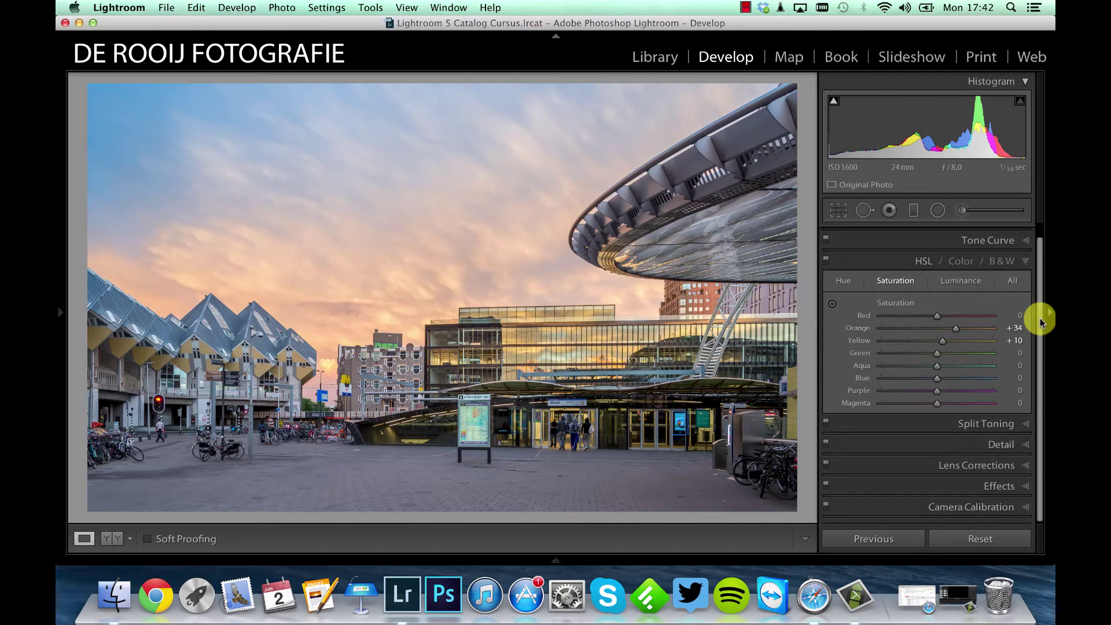
pyautogui.click(1026, 490)
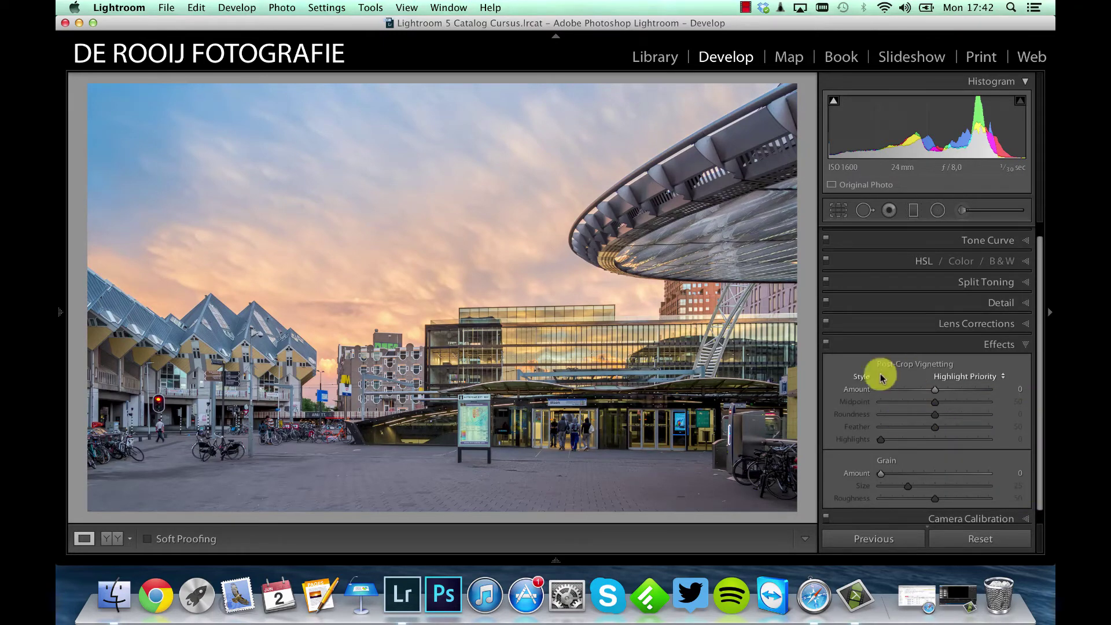
pyautogui.click(932, 389)
pyautogui.moveTo(931, 387); pyautogui.dragTo(926, 393)
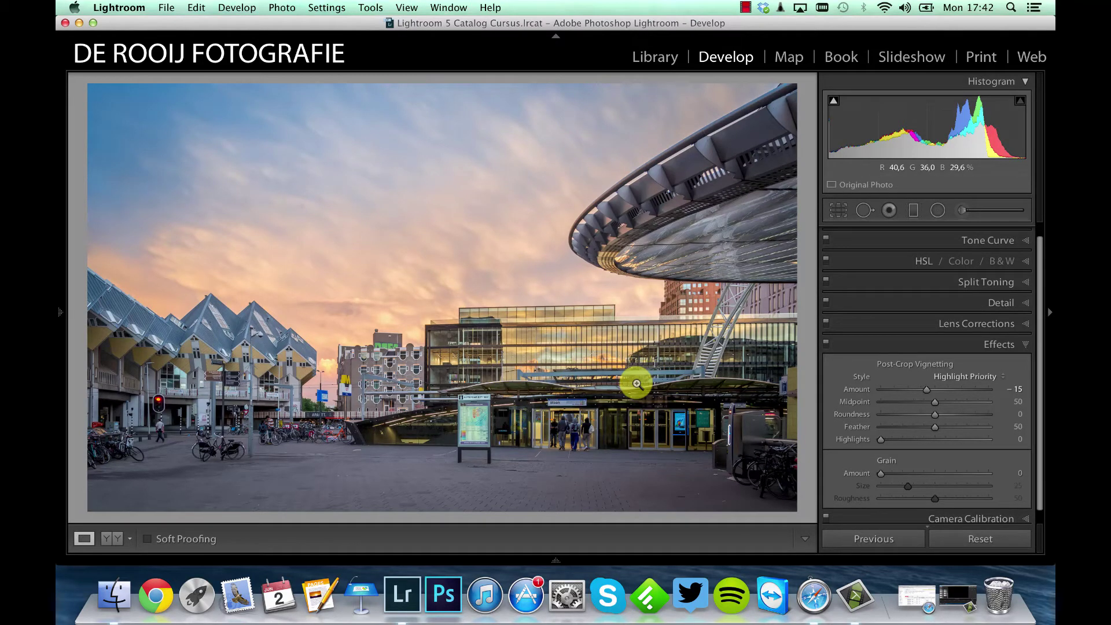
pyautogui.moveTo(1040, 302); pyautogui.dragTo(1039, 258)
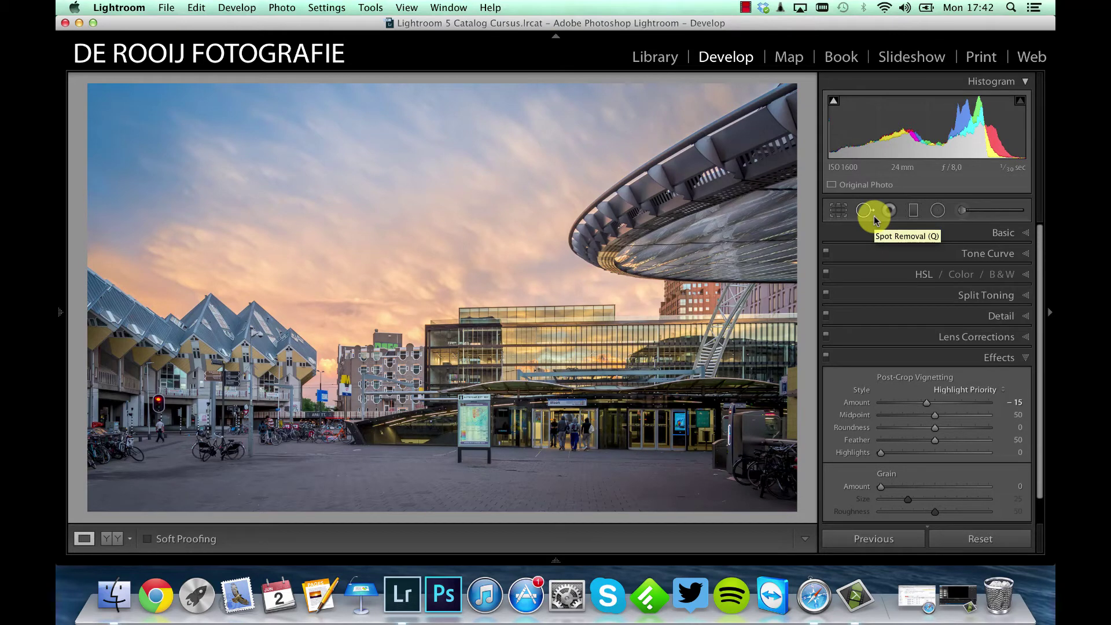
# Pick the Radial Filter, reset its temperature to 0 and raise Exposure to 0,33.
pyautogui.click(937, 219)
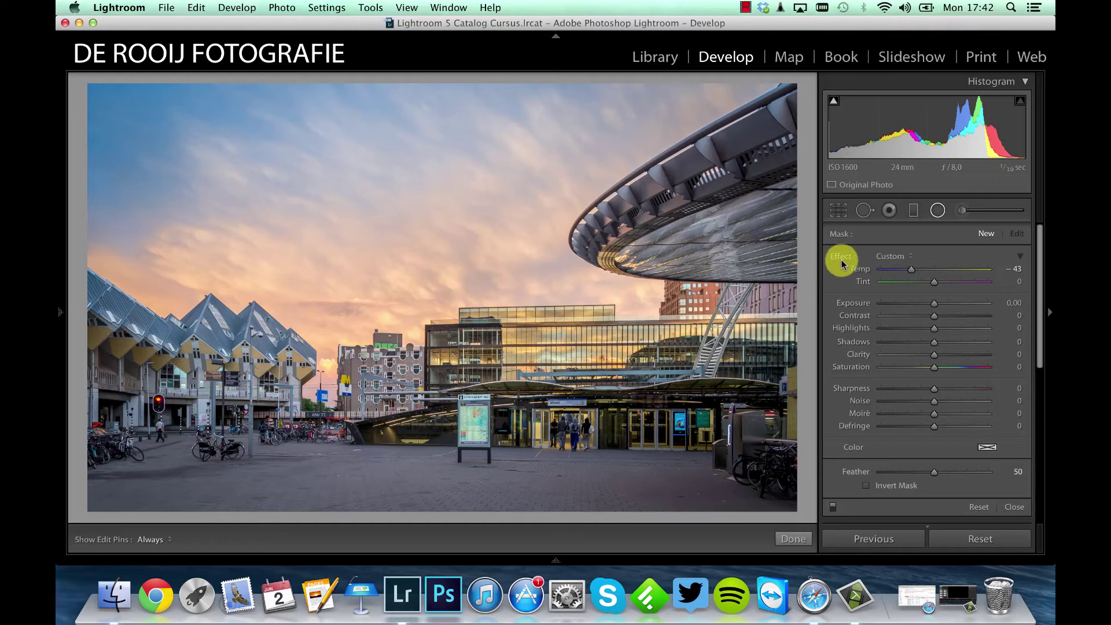
pyautogui.press('alt')
pyautogui.keyDown('alt'); pyautogui.click(841, 261); pyautogui.keyUp('alt')
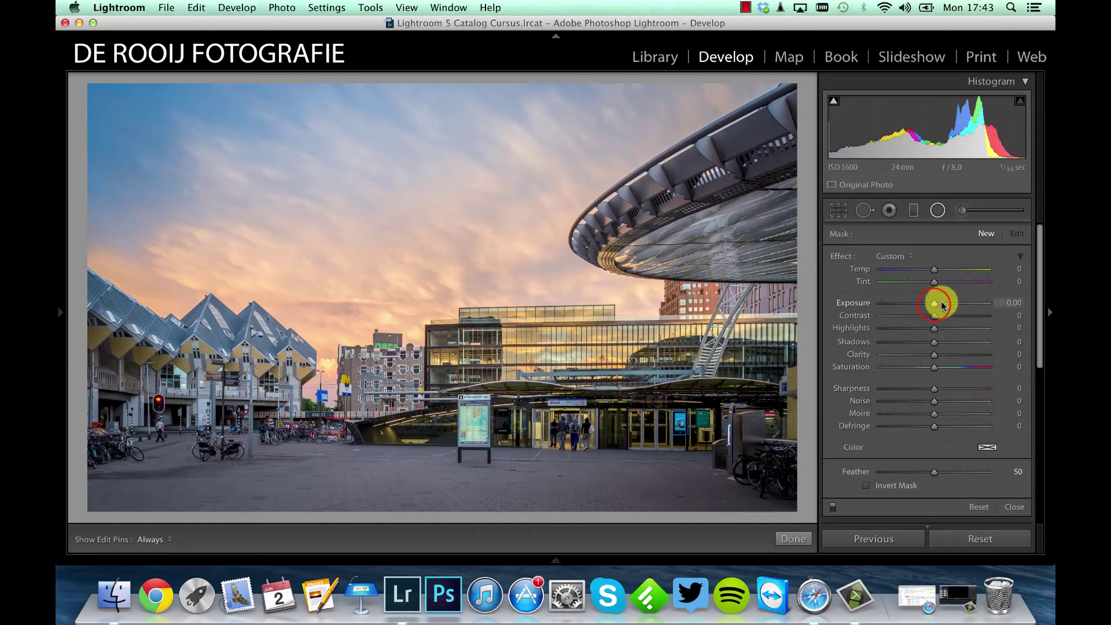
pyautogui.moveTo(933, 303); pyautogui.dragTo(938, 306)
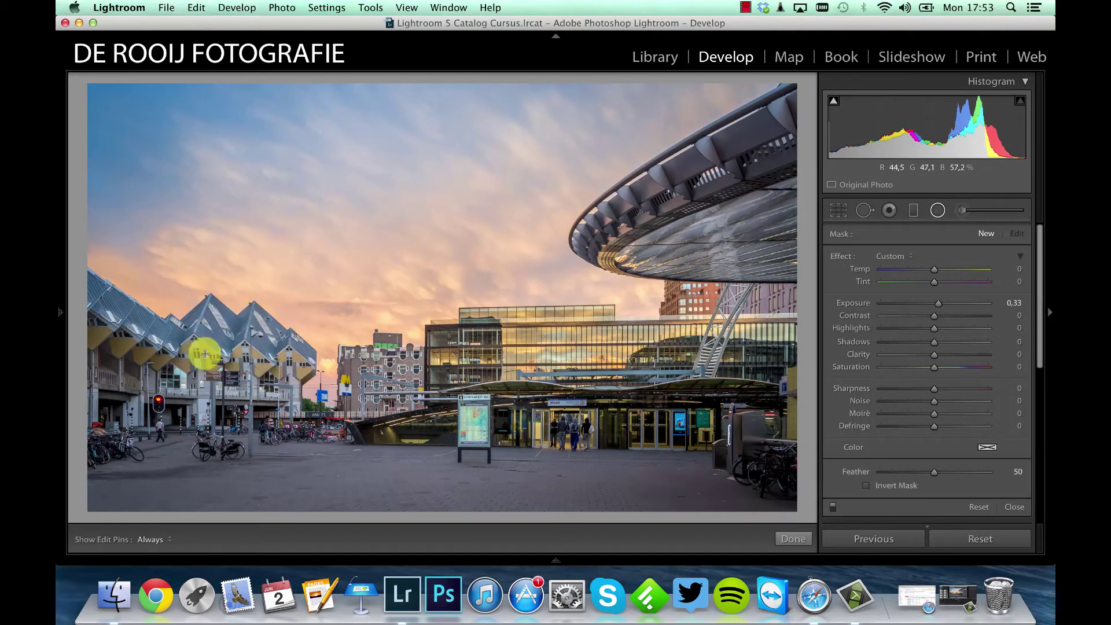
# Draw a radial filter ellipse and move it over the cube houses.
pyautogui.click(180, 318)
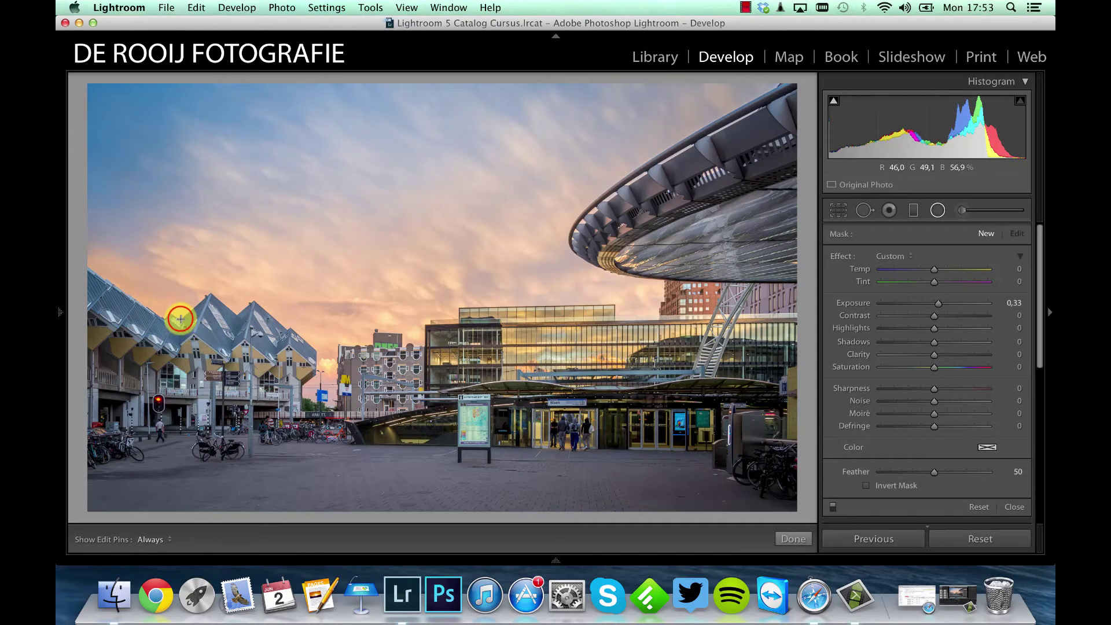
pyautogui.moveTo(180, 318); pyautogui.dragTo(252, 364)
pyautogui.click(176, 318)
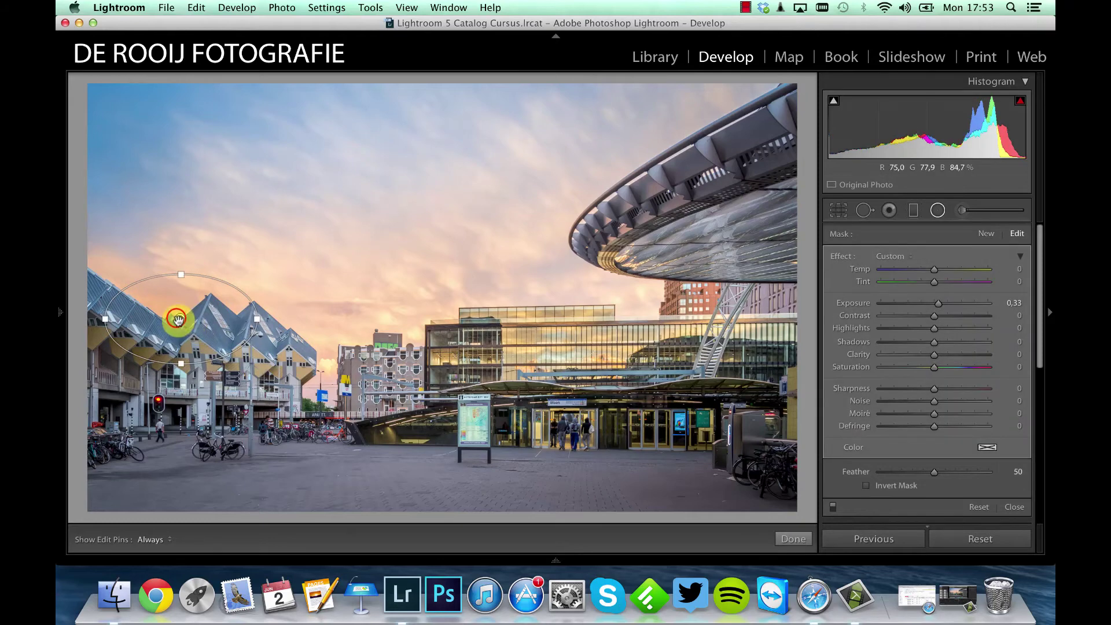
pyautogui.moveTo(186, 322); pyautogui.dragTo(239, 342)
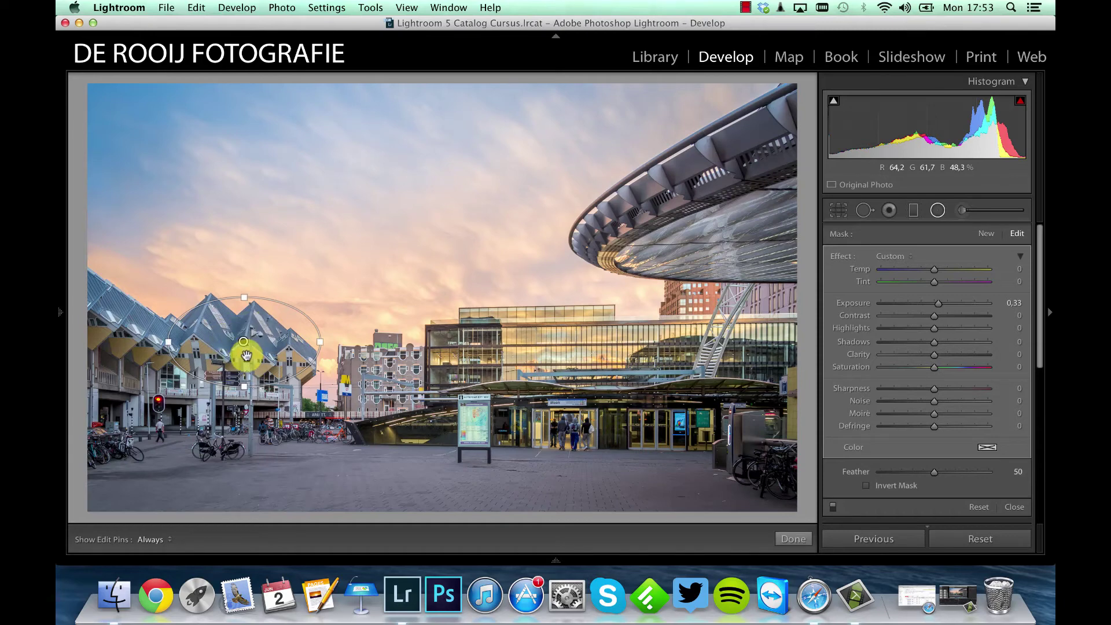
# Invert the filter's mask, toggle it off and on to compare, and nudge it into place.
pyautogui.click(866, 486)
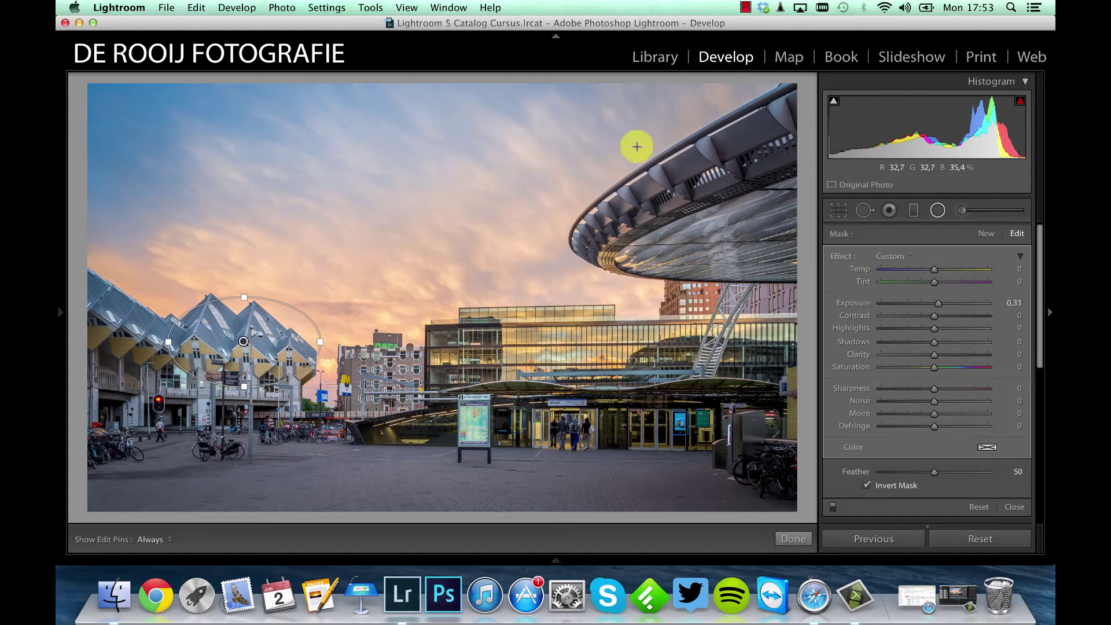
pyautogui.click(832, 509)
pyautogui.click(833, 510)
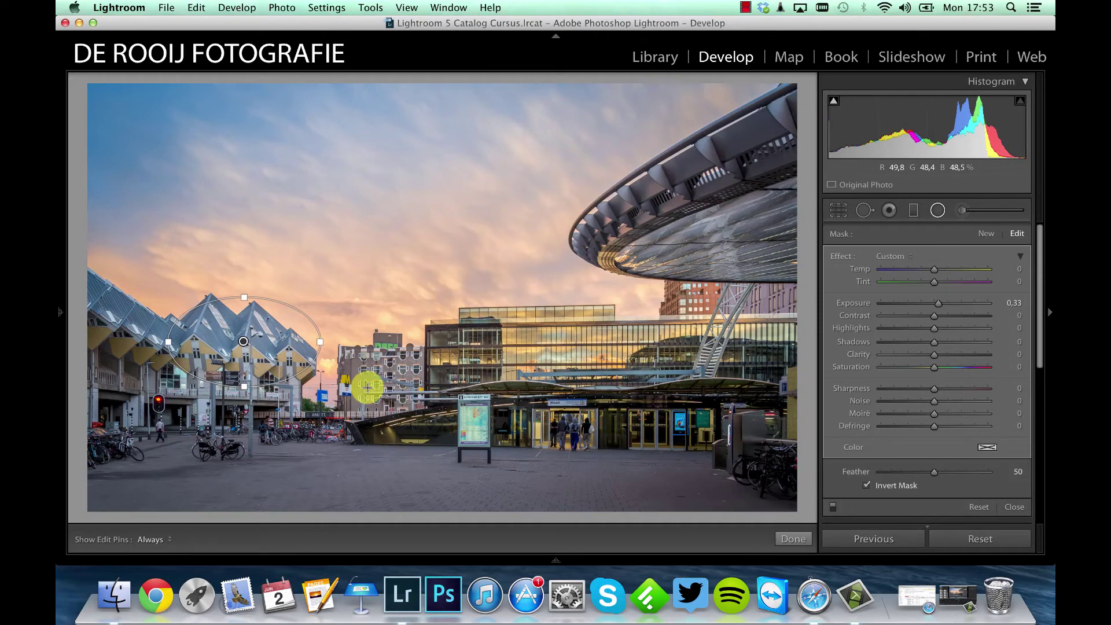
pyautogui.click(242, 341)
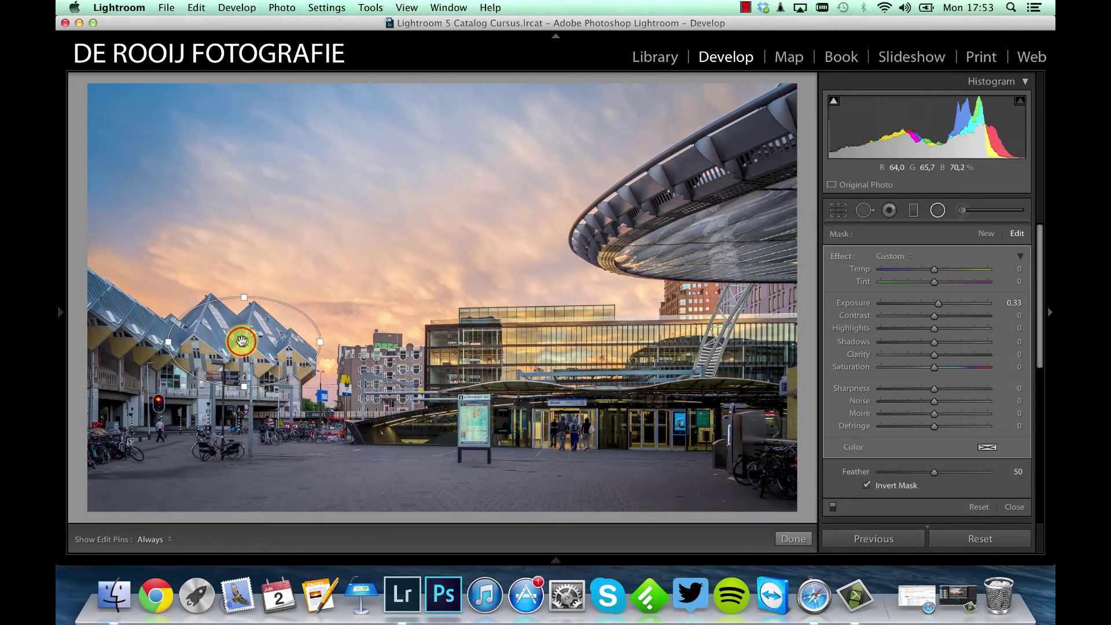
pyautogui.moveTo(242, 342); pyautogui.dragTo(240, 345)
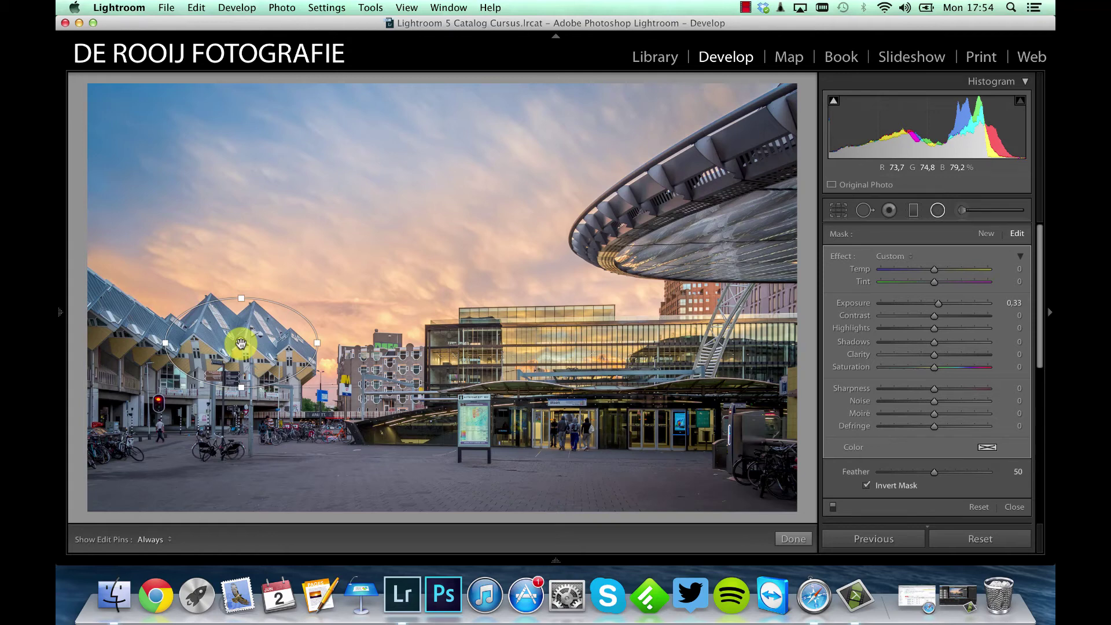
# Duplicate the cube-house radial filter and drag the copy onto the station roof.
pyautogui.rightClick(240, 345)
pyautogui.click(247, 349)
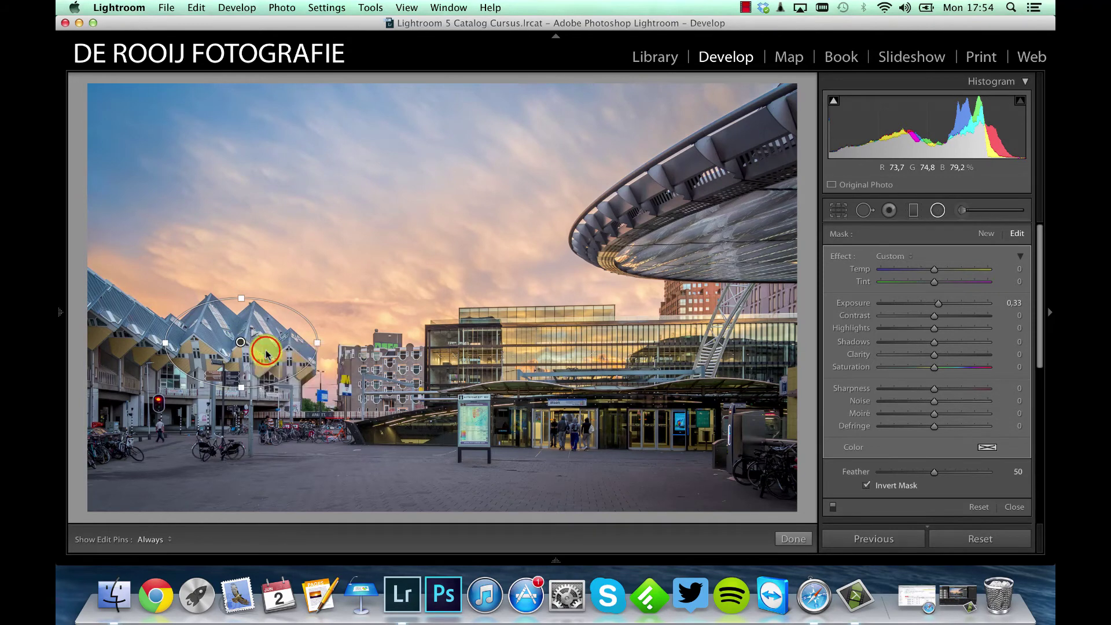
pyautogui.moveTo(240, 344); pyautogui.dragTo(670, 226)
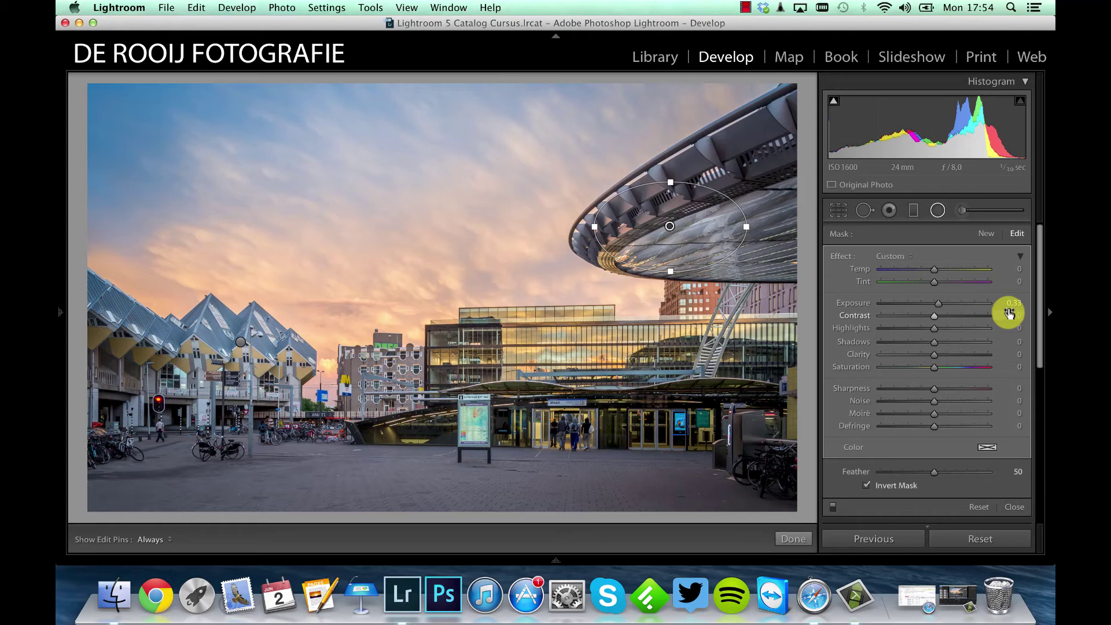
# Rotate and enlarge the copied ellipse to follow the station's curved roof.
pyautogui.click(669, 226)
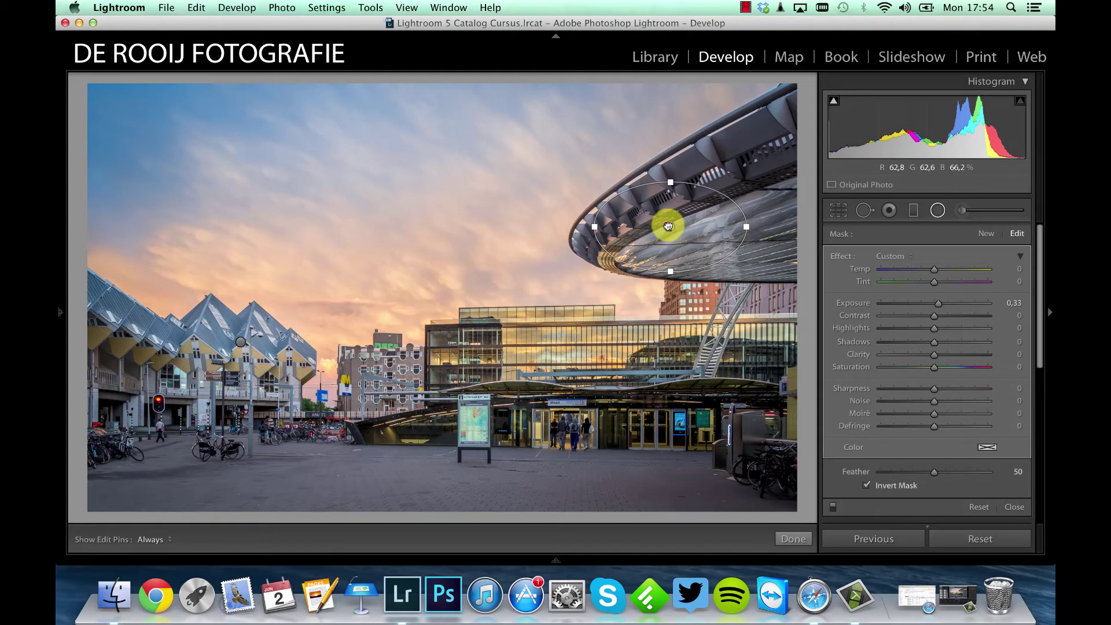
pyautogui.moveTo(736, 196); pyautogui.dragTo(763, 163)
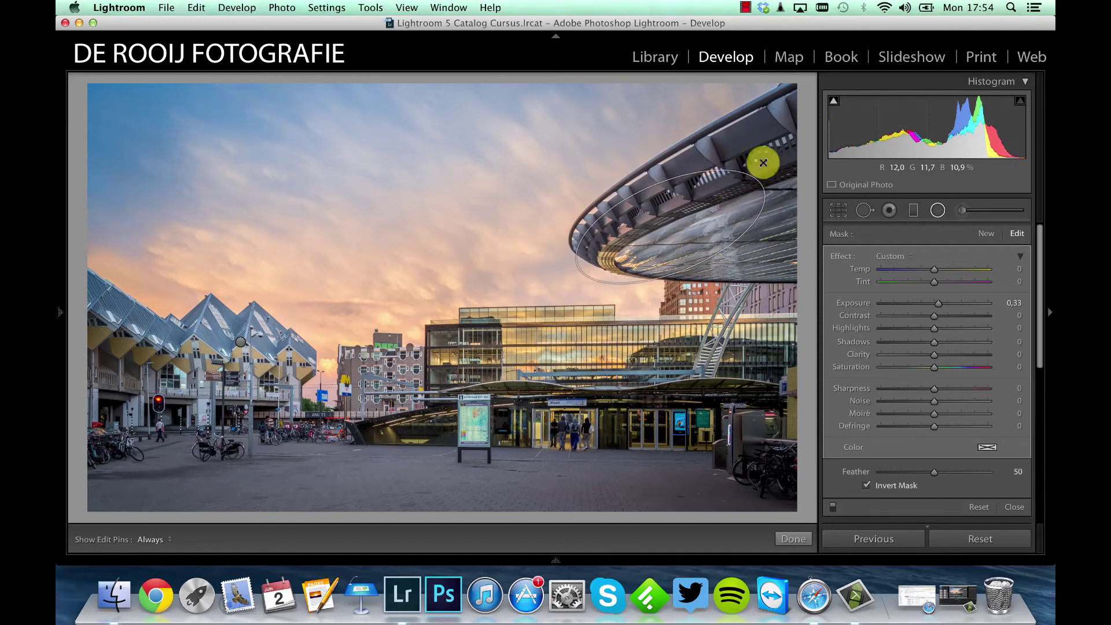
pyautogui.moveTo(669, 227)
pyautogui.mouseDown()
pyautogui.moveTo(671, 199)
pyautogui.moveTo(689, 191)
pyautogui.moveTo(675, 217)
pyautogui.mouseUp()
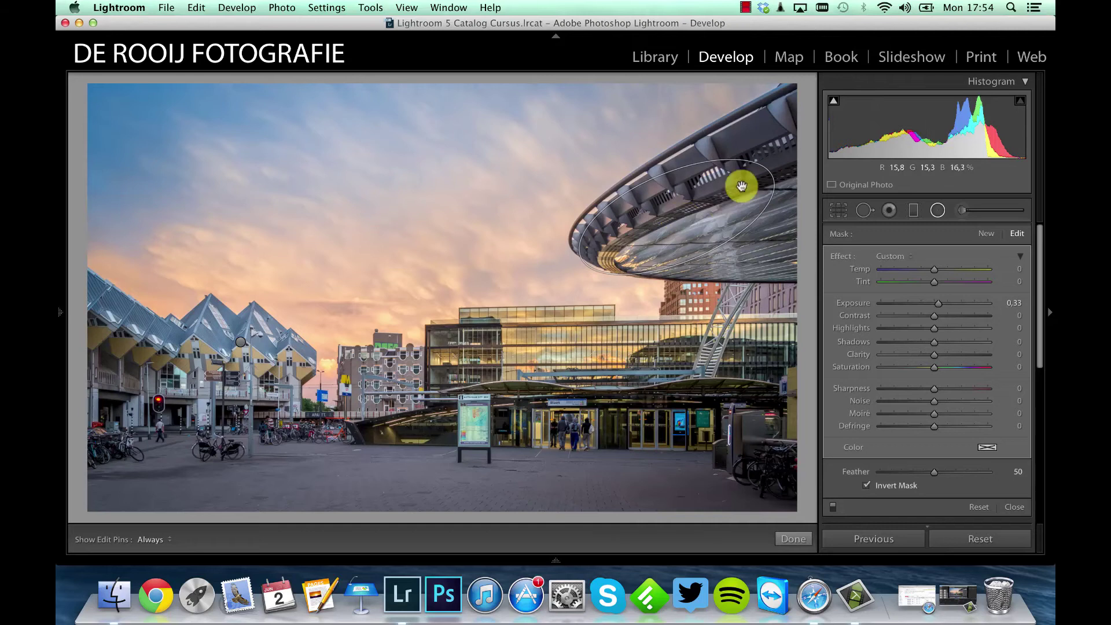
pyautogui.click(780, 174)
pyautogui.moveTo(780, 173); pyautogui.dragTo(778, 154)
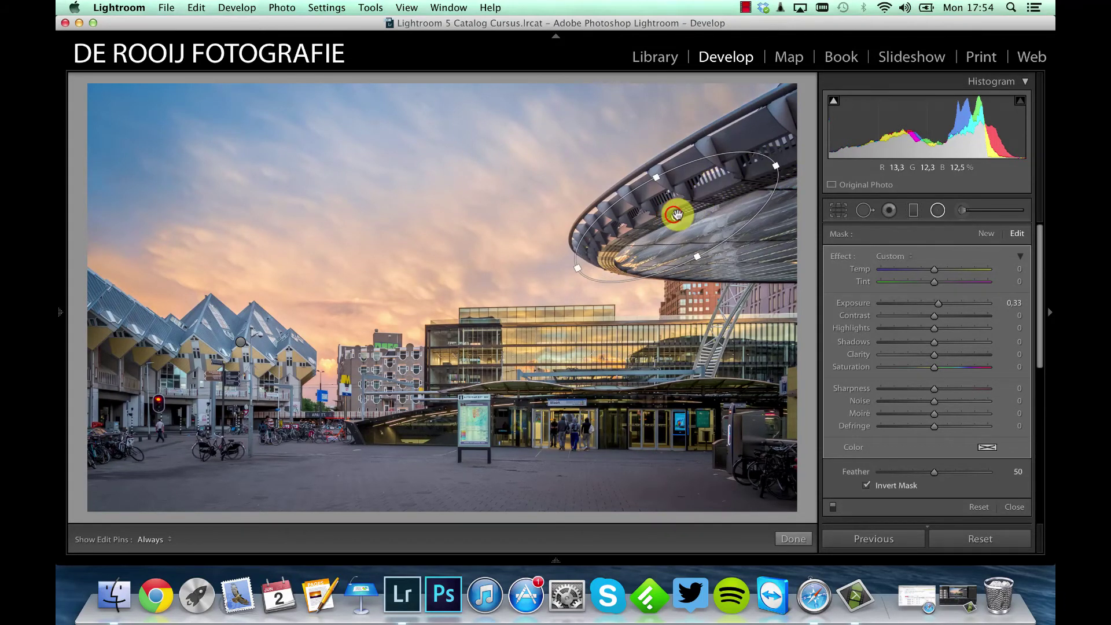
pyautogui.moveTo(672, 214); pyautogui.dragTo(686, 199)
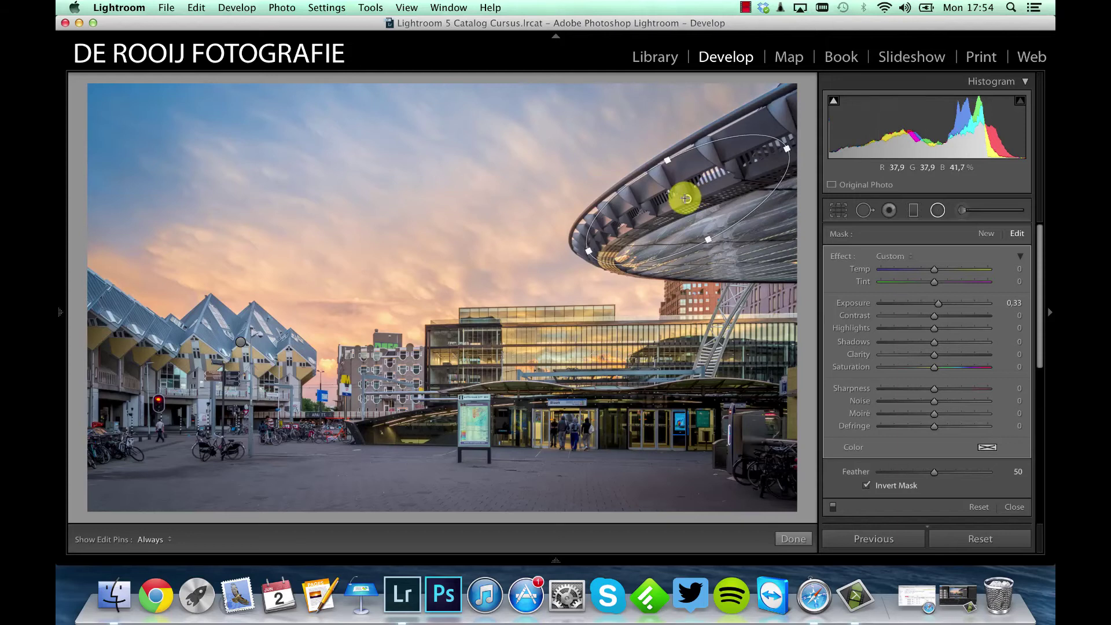
pyautogui.moveTo(239, 340); pyautogui.dragTo(240, 328)
pyautogui.click(239, 340)
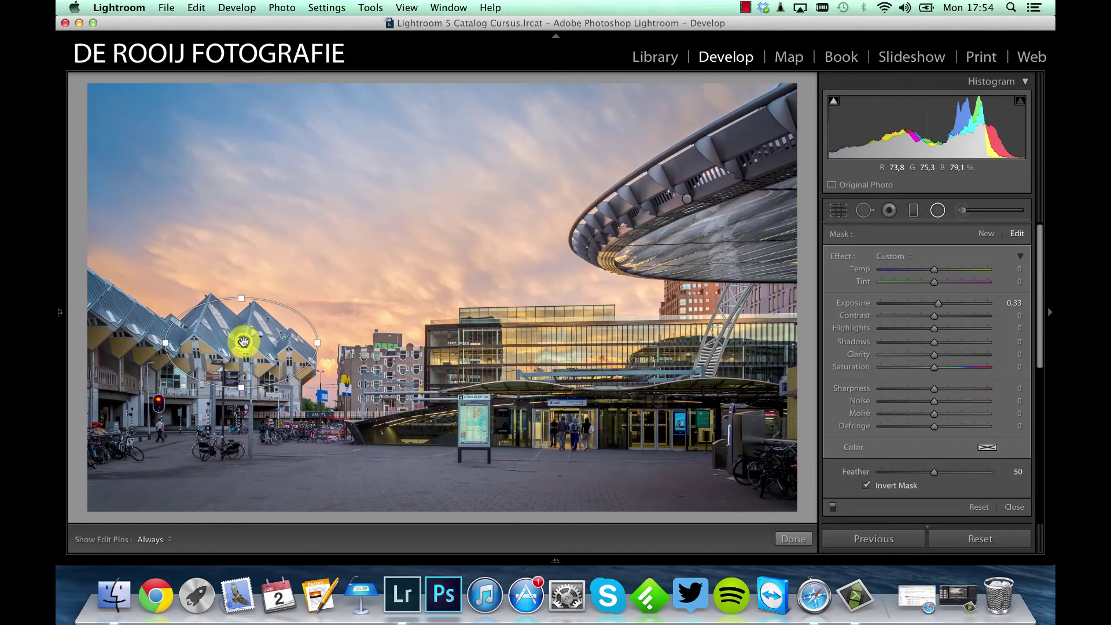
# Duplicate the cube-house filter and move the copy onto the central station building.
pyautogui.rightClick(242, 342)
pyautogui.click(258, 348)
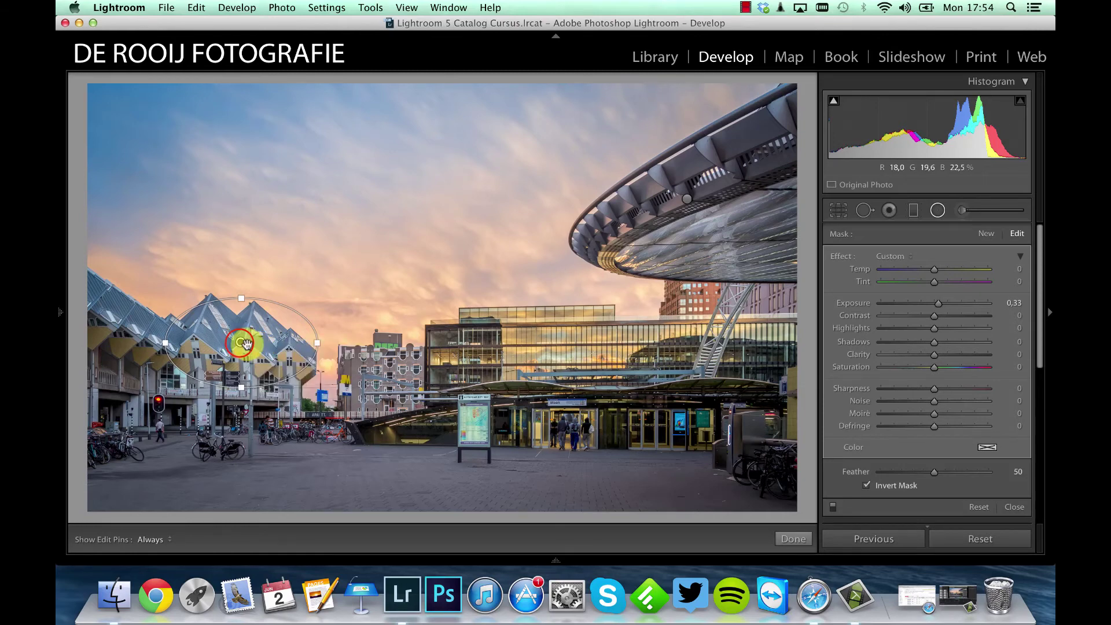
pyautogui.moveTo(239, 341); pyautogui.dragTo(663, 358)
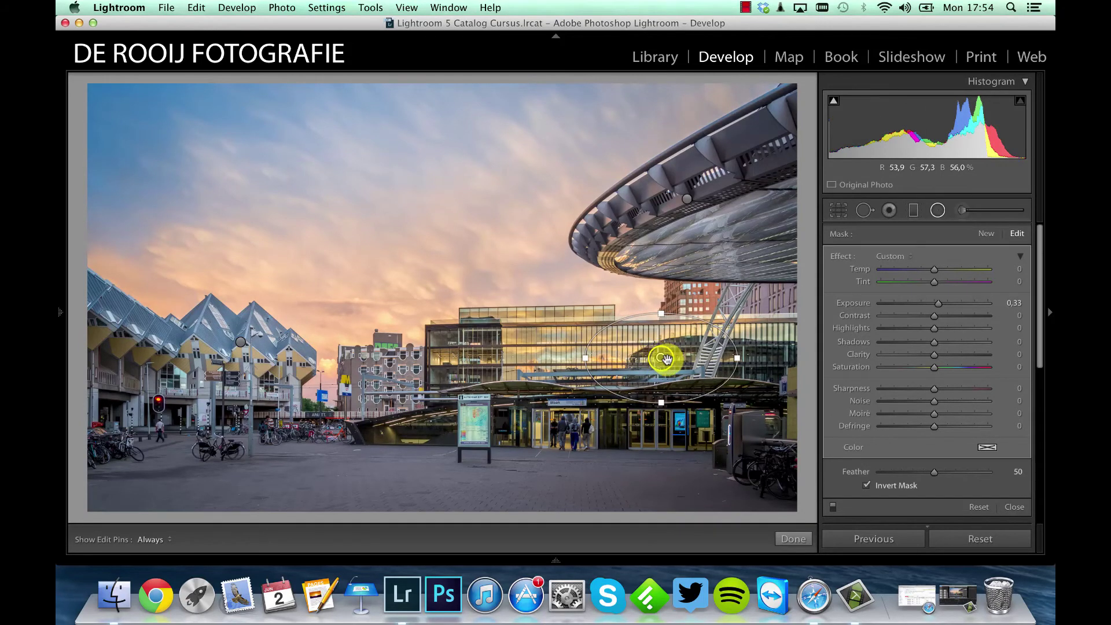
# Duplicate the station-building filter onto the building at left, shrinking and repositioning its ellipse.
pyautogui.rightClick(666, 359)
pyautogui.click(680, 362)
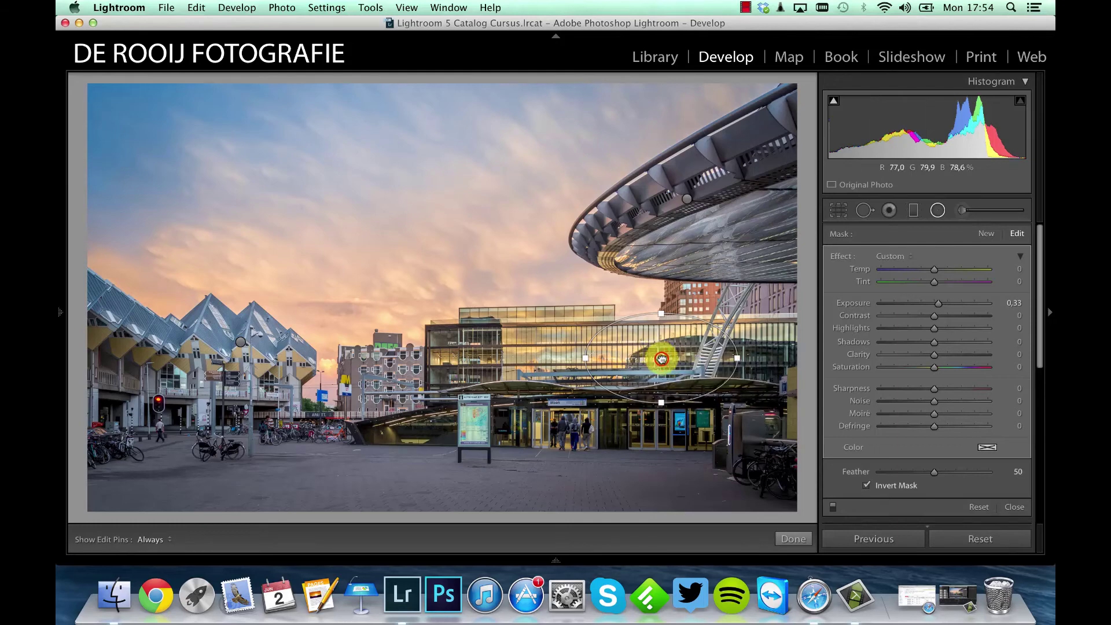
pyautogui.moveTo(661, 358); pyautogui.dragTo(441, 355)
pyautogui.click(442, 400)
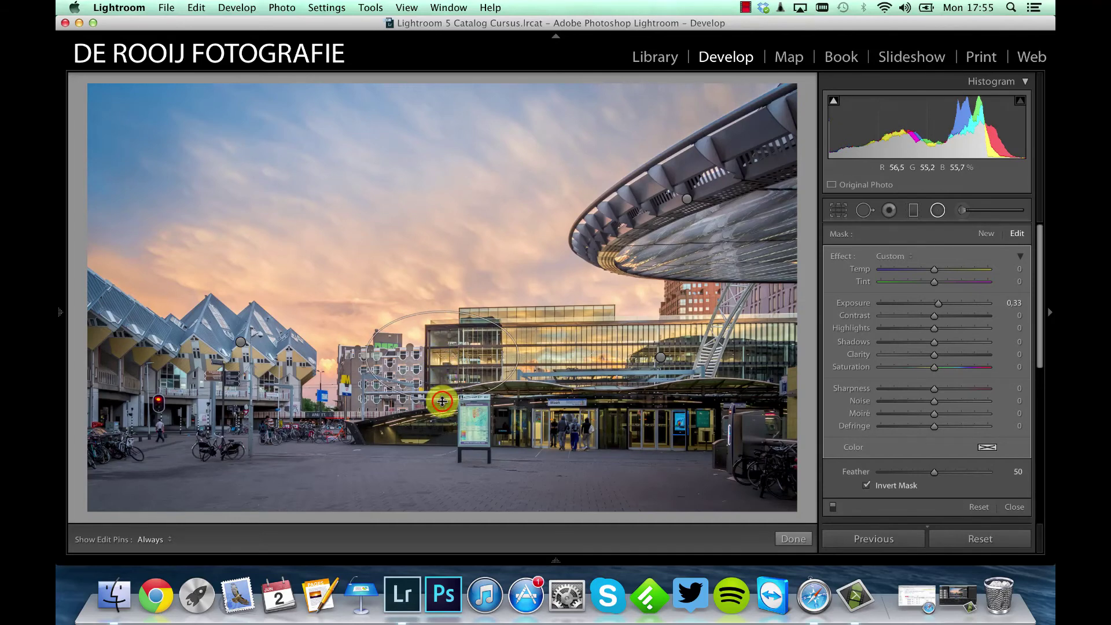
pyautogui.moveTo(442, 400); pyautogui.dragTo(441, 388)
pyautogui.click(441, 364)
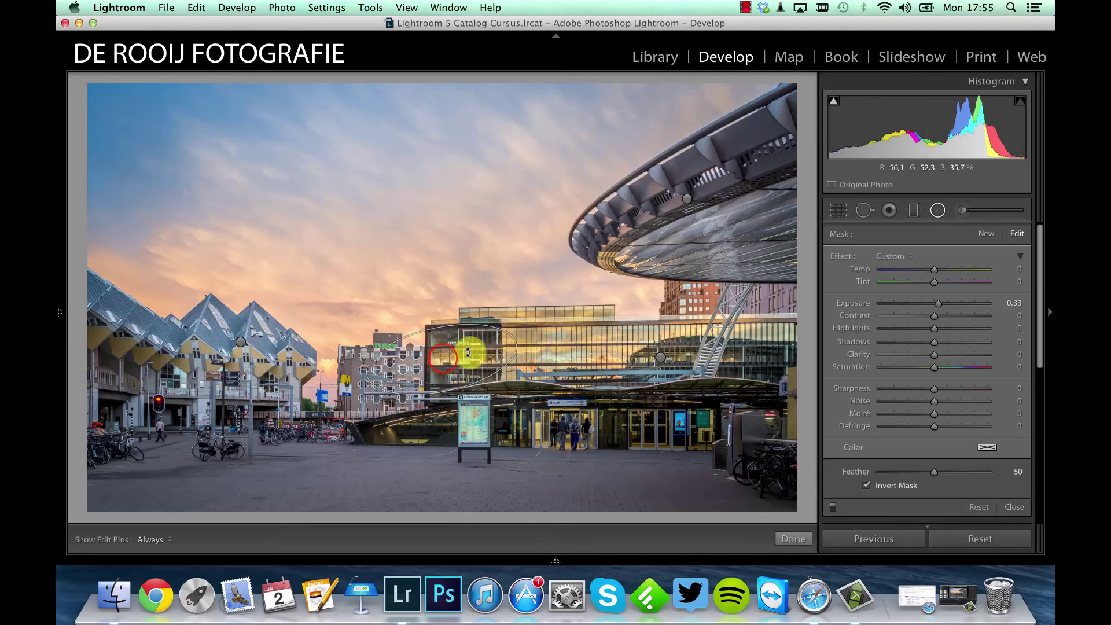
pyautogui.moveTo(442, 353); pyautogui.dragTo(442, 356)
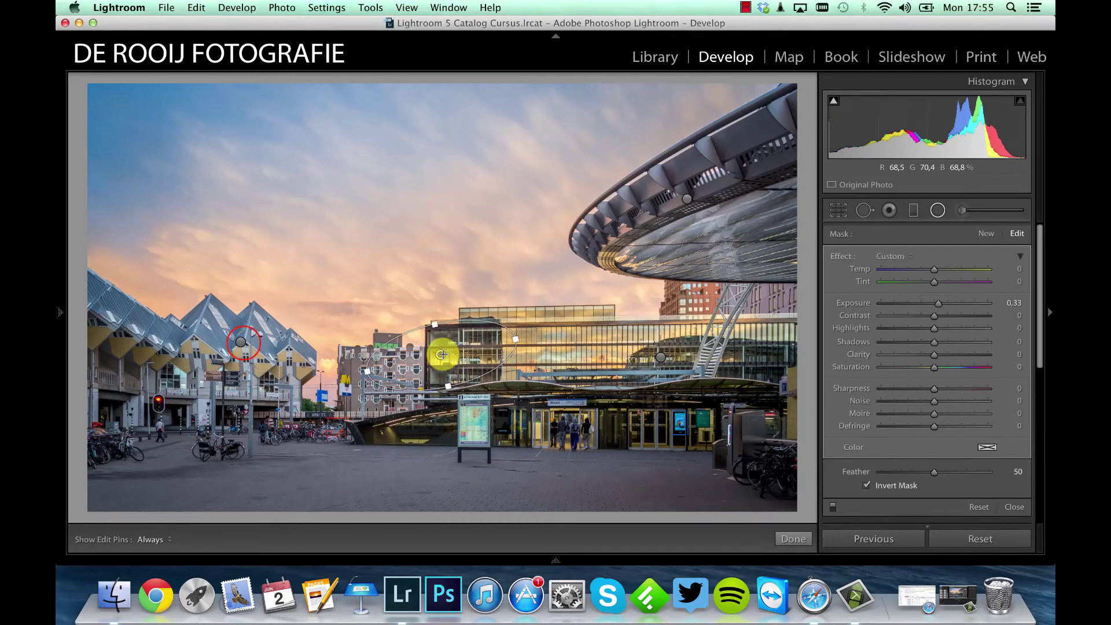
# Duplicate the cube-house filter again and drag the copy up into the sky.
pyautogui.click(240, 342)
pyautogui.rightClick(241, 342)
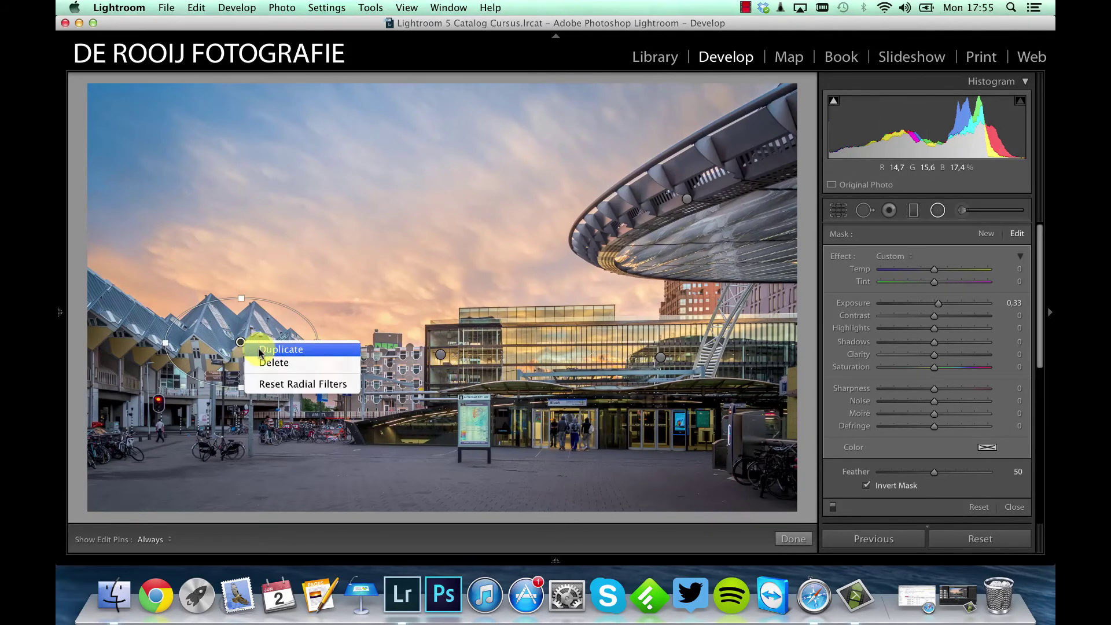
pyautogui.click(259, 350)
pyautogui.moveTo(241, 343); pyautogui.dragTo(425, 238)
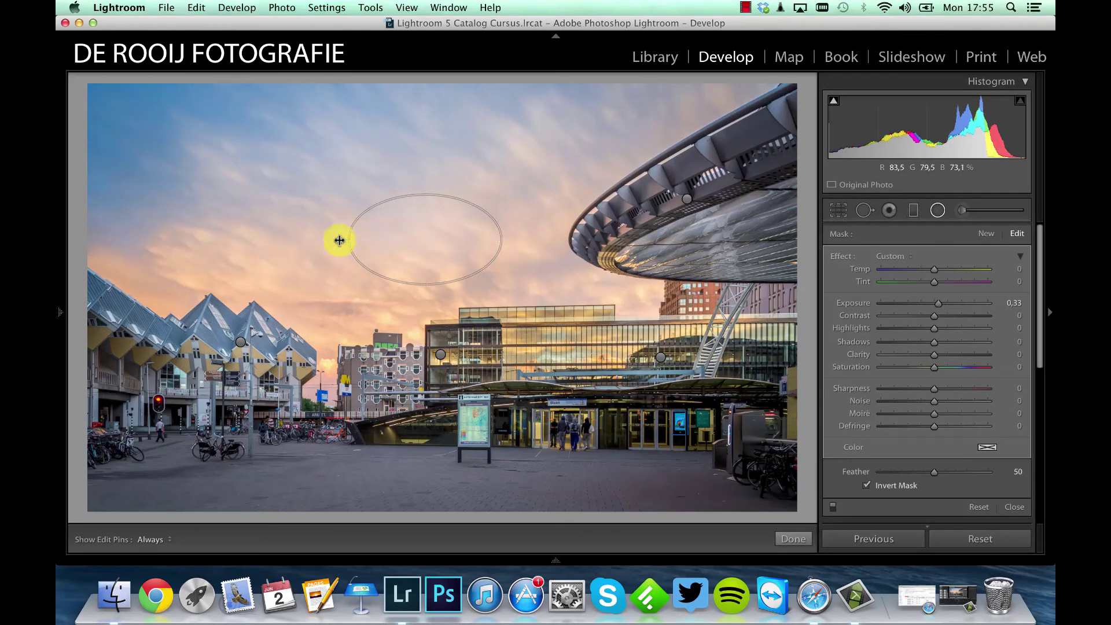
# Widen the sky radial filter, then delete it and reselect the cube-house filter.
pyautogui.moveTo(339, 240); pyautogui.dragTo(315, 238)
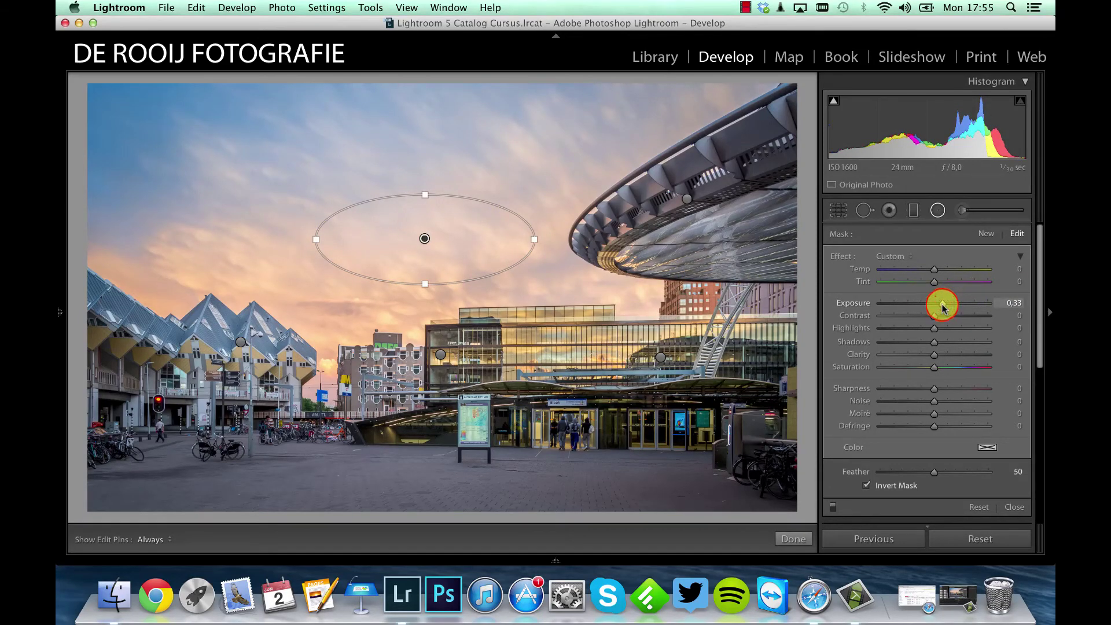
pyautogui.click(425, 239)
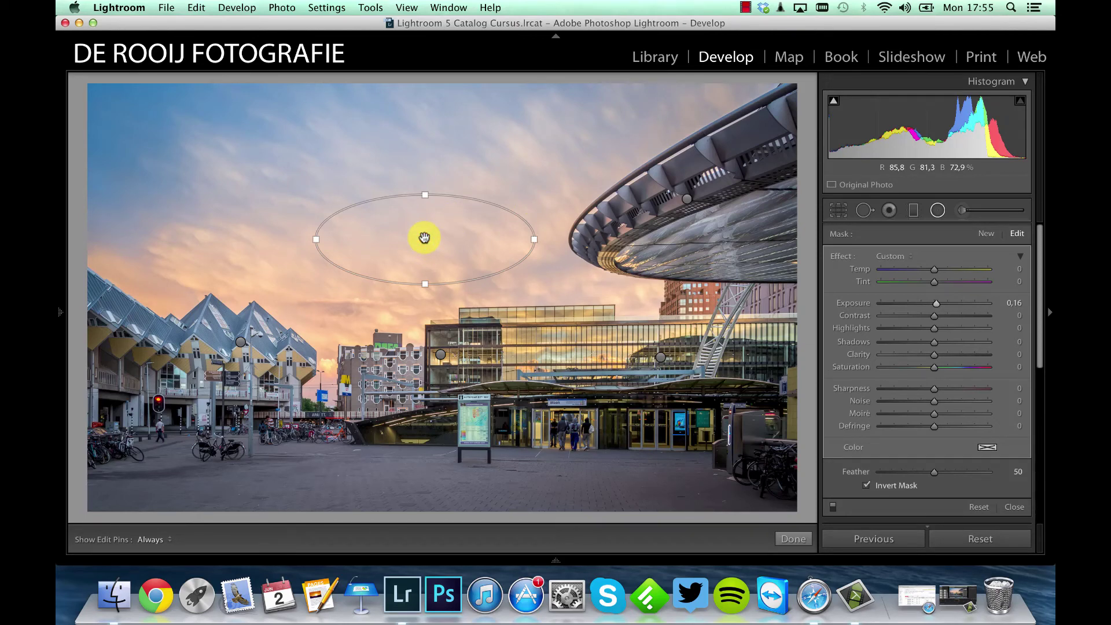
pyautogui.press('Delete')
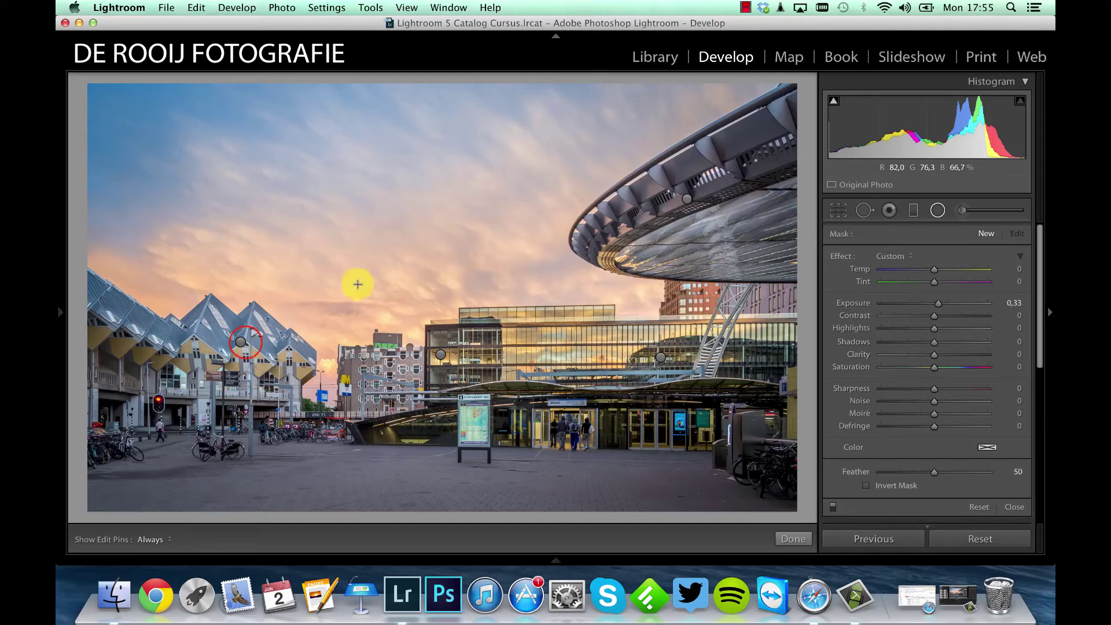
pyautogui.click(243, 342)
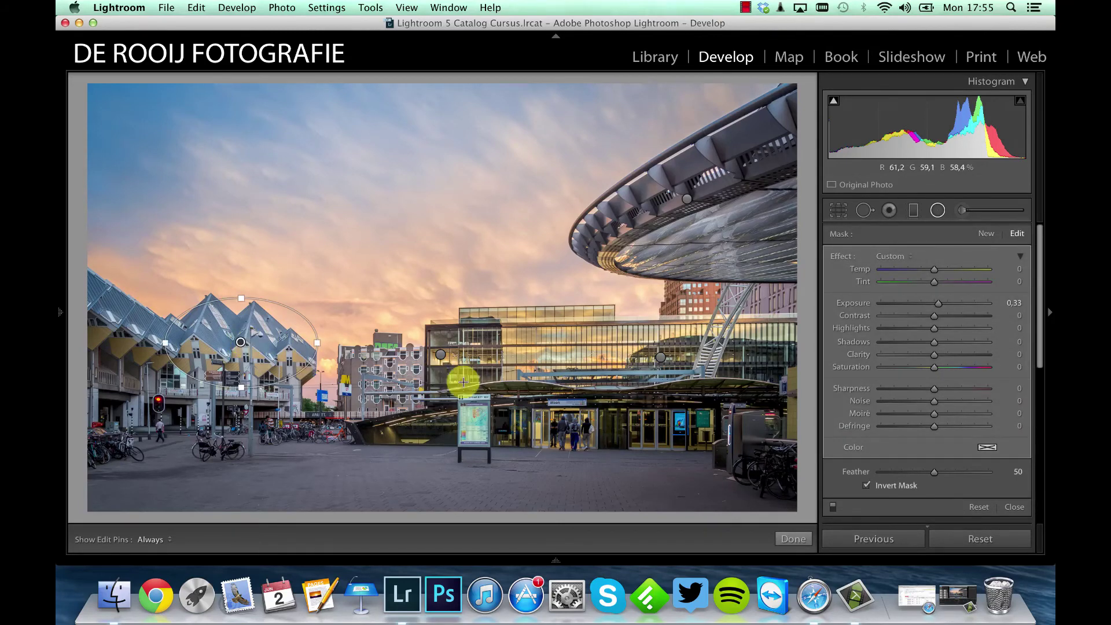
# Create a new radial filter at Exposure −0,29 and fit it around the kiosk sign.
pyautogui.click(986, 233)
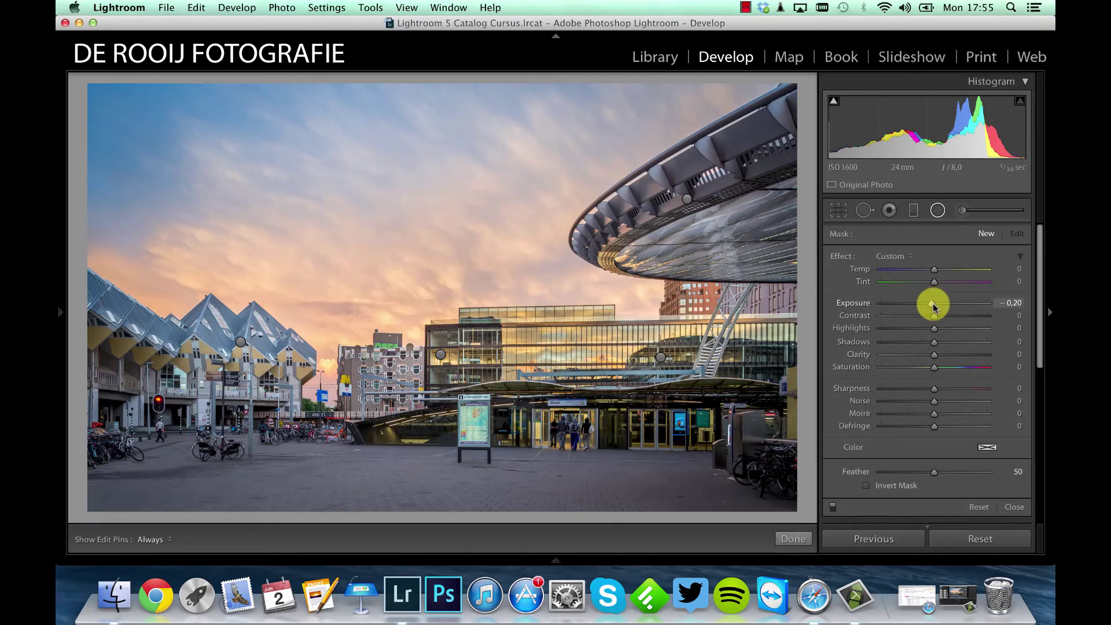
pyautogui.moveTo(933, 304); pyautogui.dragTo(930, 304)
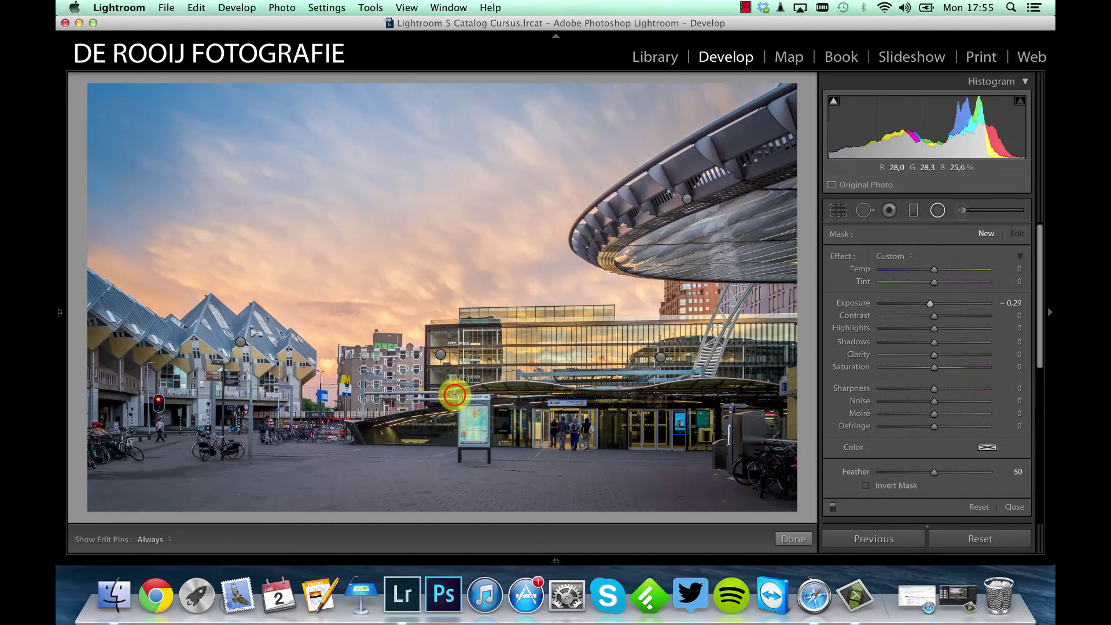
pyautogui.moveTo(455, 398); pyautogui.dragTo(484, 435)
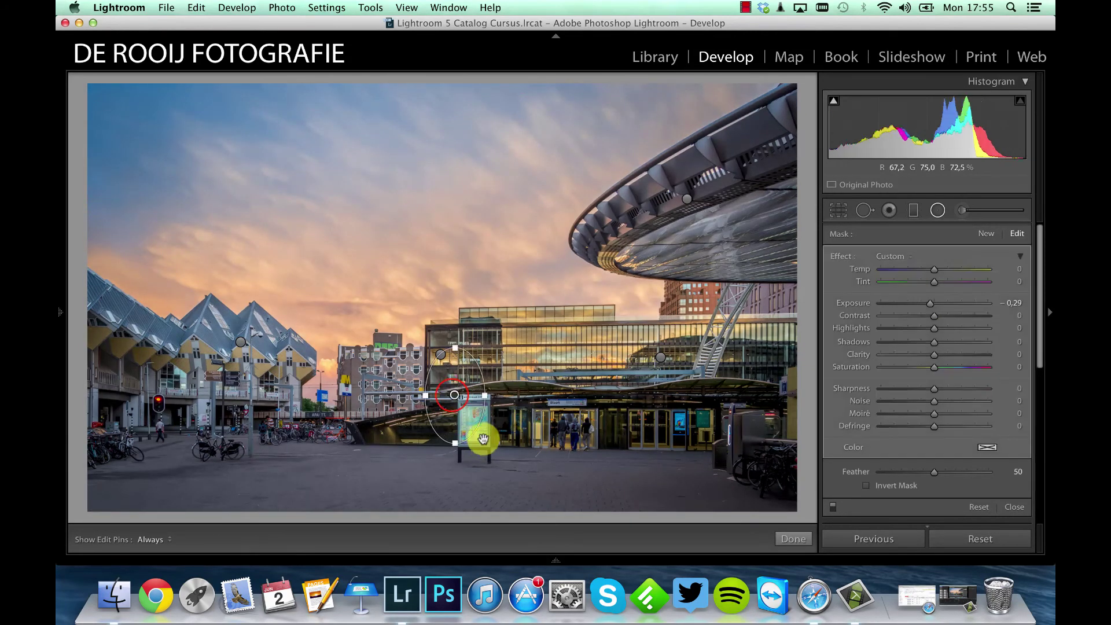
pyautogui.moveTo(455, 396); pyautogui.dragTo(470, 425)
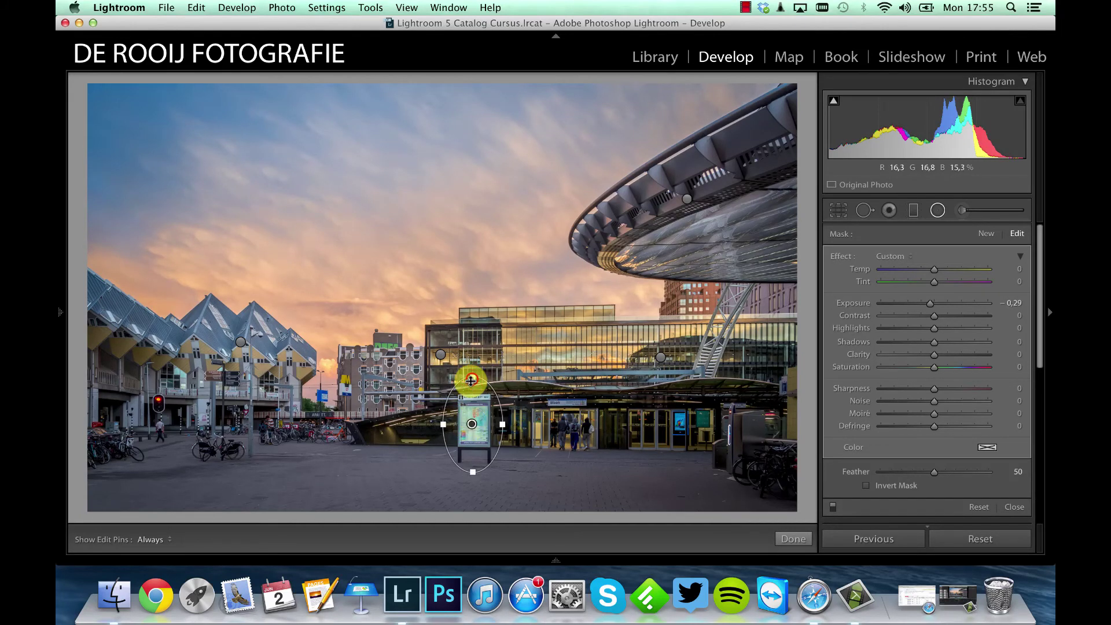
pyautogui.moveTo(472, 377); pyautogui.dragTo(472, 385)
# Invert the kiosk filter's mask and close radial filter editing.
pyautogui.click(472, 426)
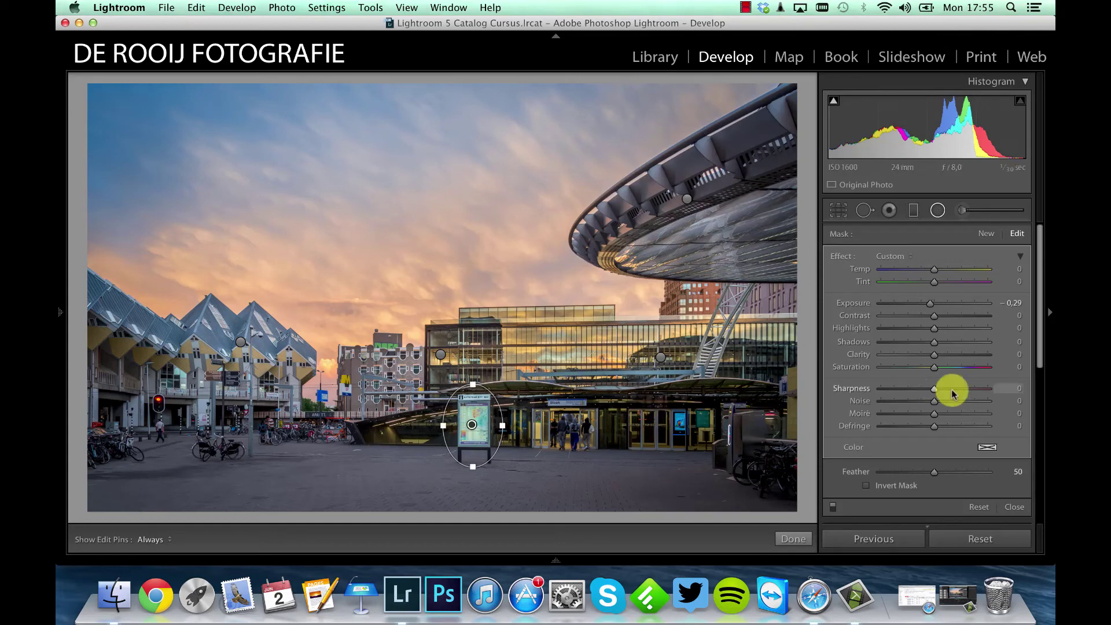
pyautogui.click(883, 489)
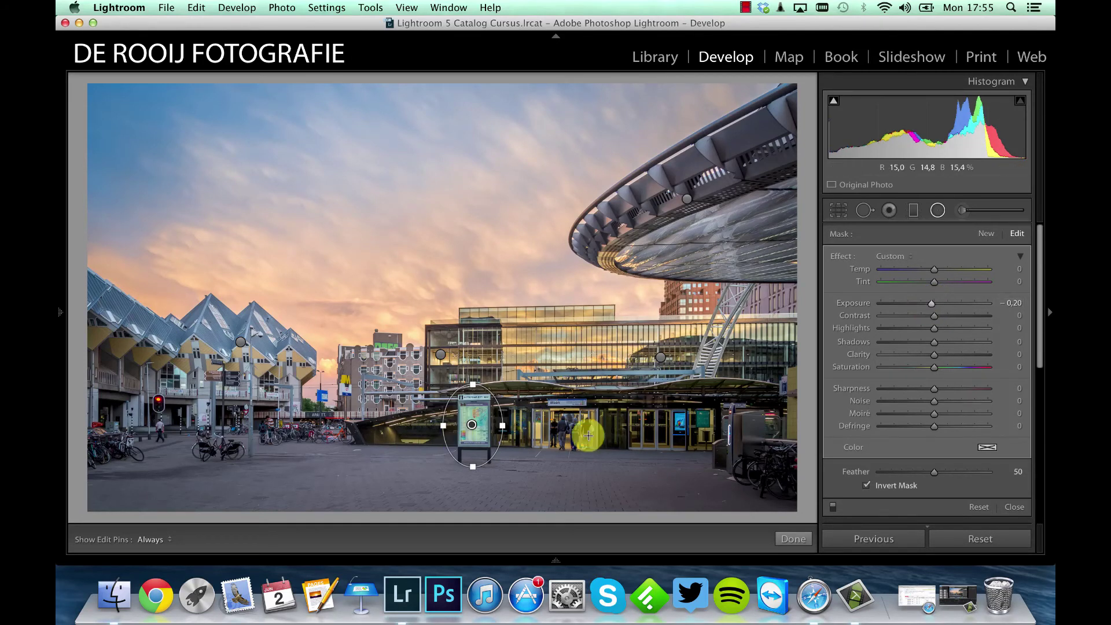
pyautogui.click(793, 539)
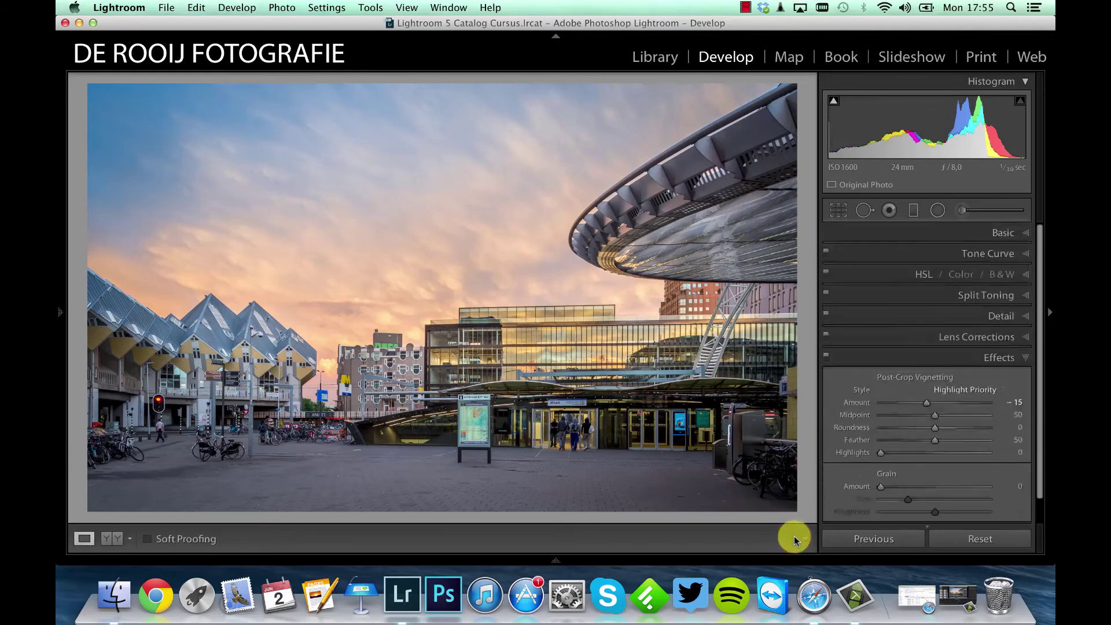
pyautogui.click(937, 210)
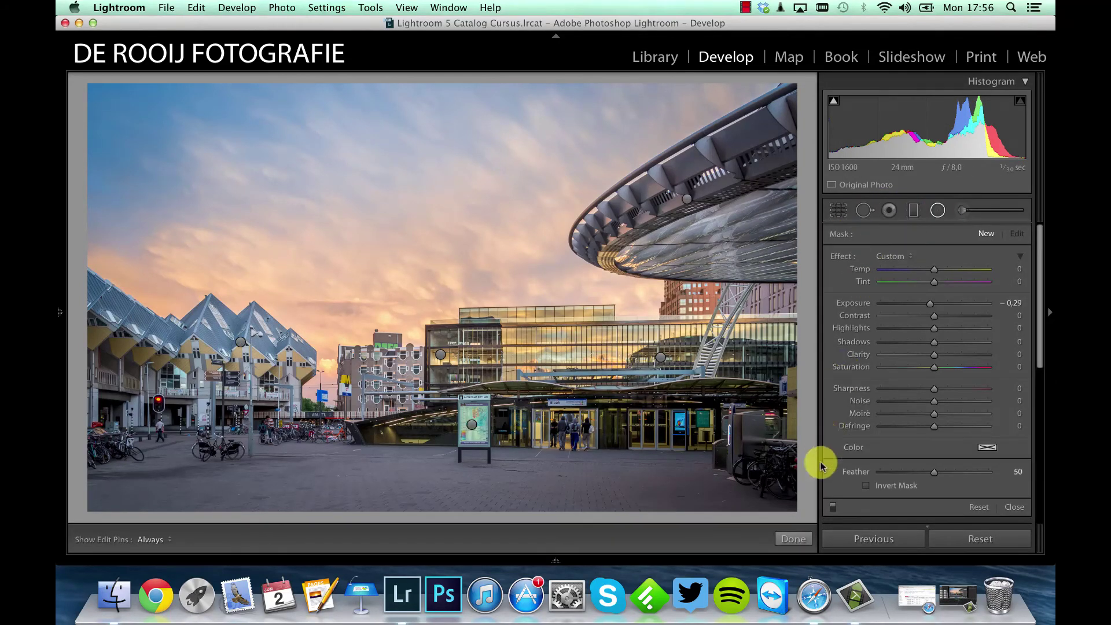
pyautogui.click(833, 508)
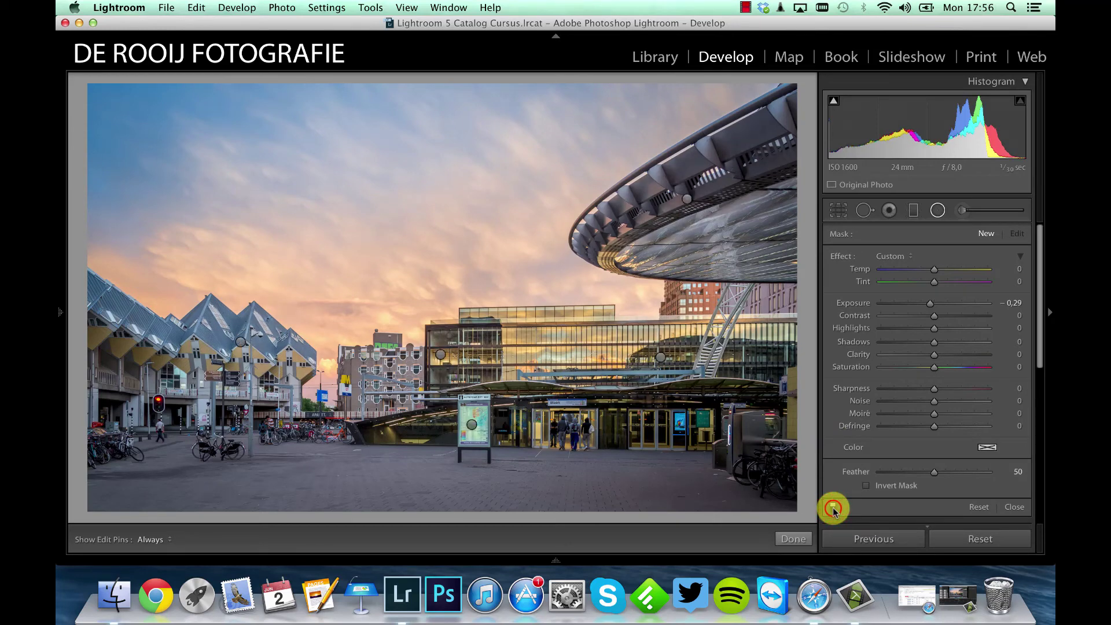
pyautogui.click(833, 508)
pyautogui.click(833, 508)
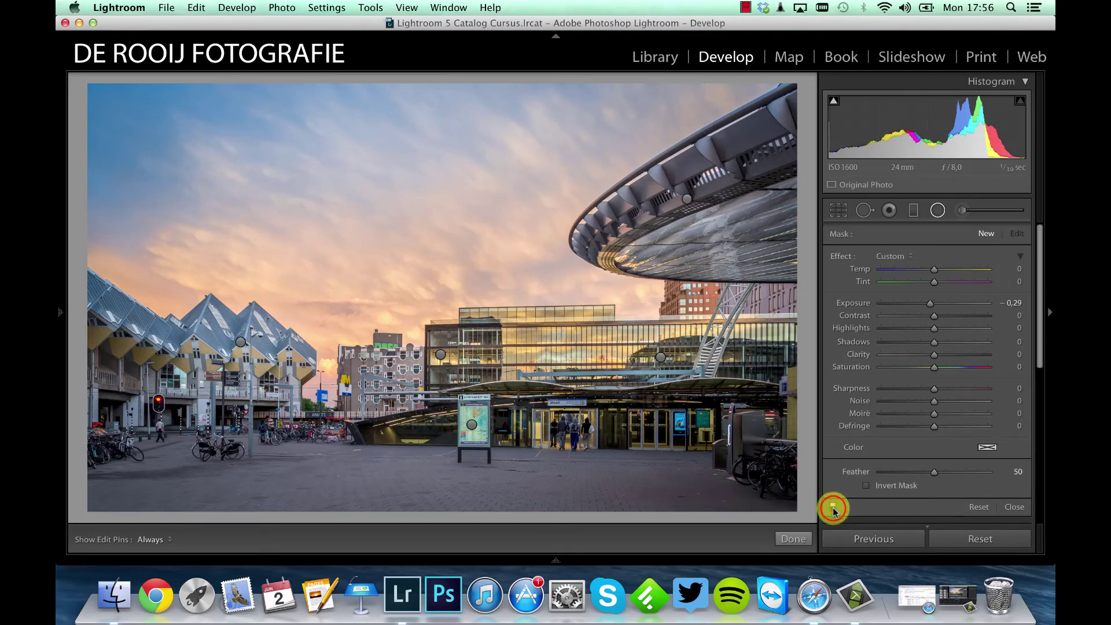
pyautogui.click(833, 508)
pyautogui.click(832, 508)
pyautogui.click(832, 507)
pyautogui.click(793, 539)
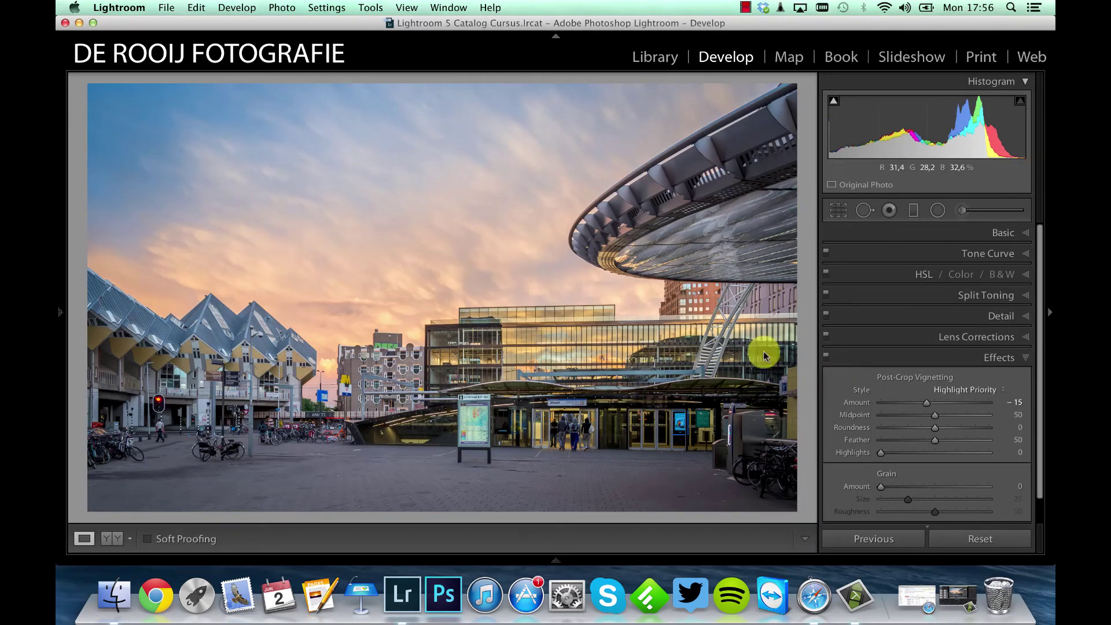
# Draw a graduated filter up from the bottom edge and reset its Exposure to 0,00.
pyautogui.click(914, 211)
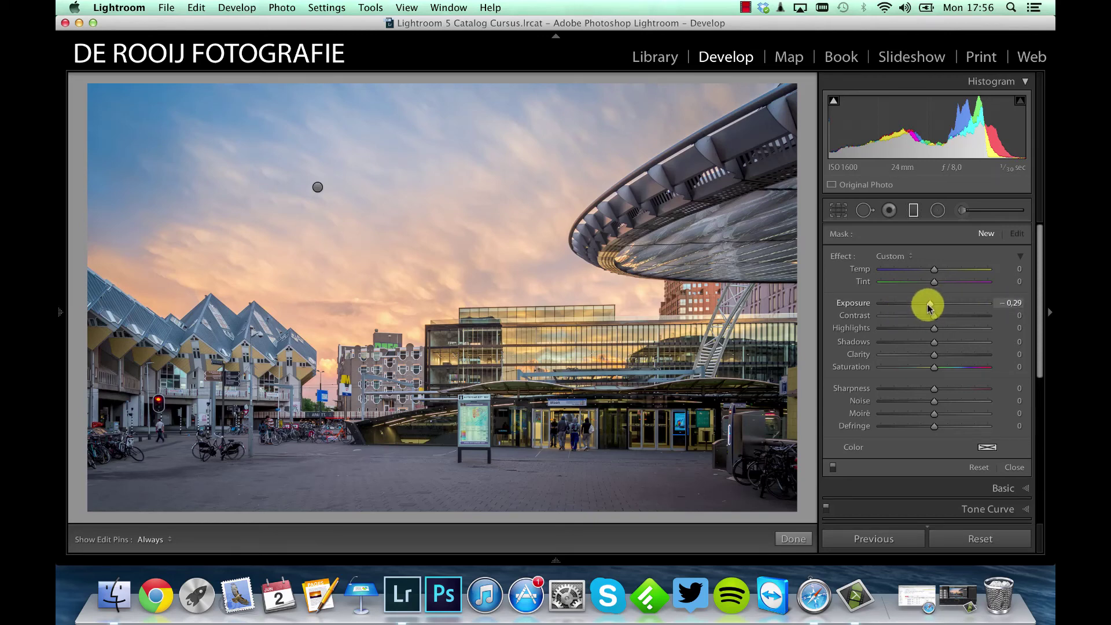
pyautogui.moveTo(395, 514); pyautogui.dragTo(398, 383)
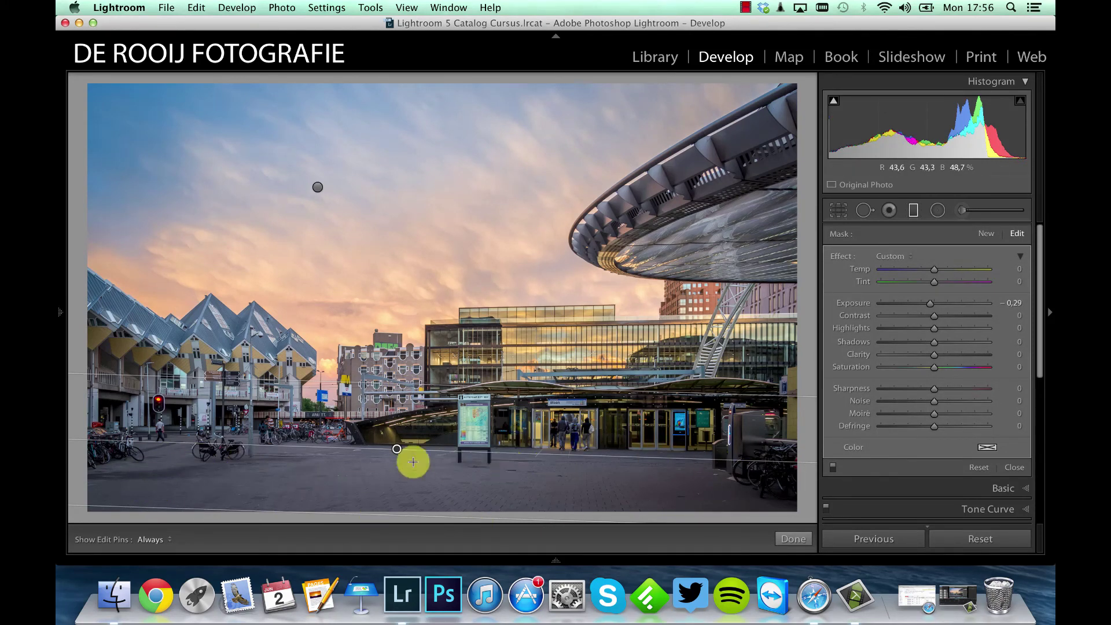
pyautogui.click(931, 305)
pyautogui.click(932, 304)
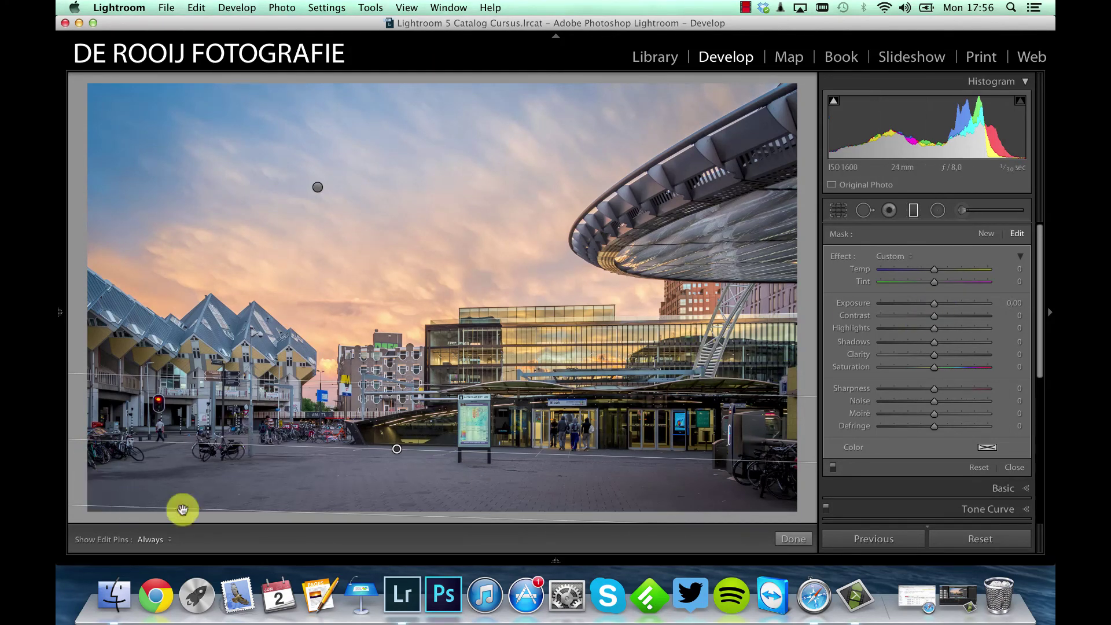
# Darken the foreground with Exposure −0,55 and Clarity −49, then finish the filter.
pyautogui.moveTo(934, 303); pyautogui.dragTo(926, 306)
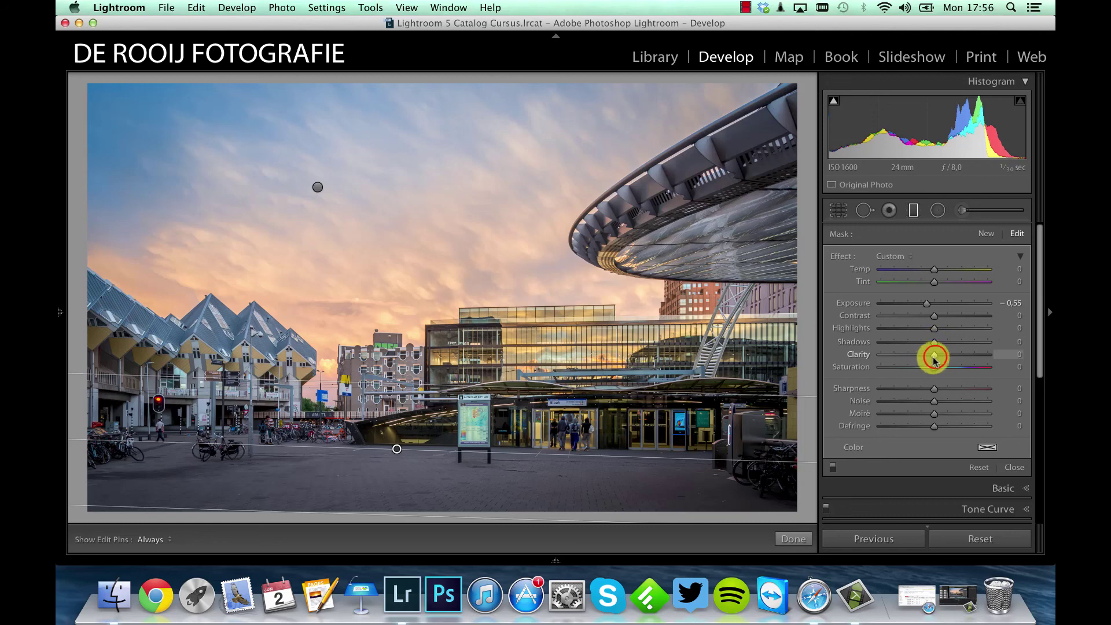
pyautogui.moveTo(934, 354); pyautogui.dragTo(908, 356)
pyautogui.moveTo(339, 557); pyautogui.dragTo(331, 475)
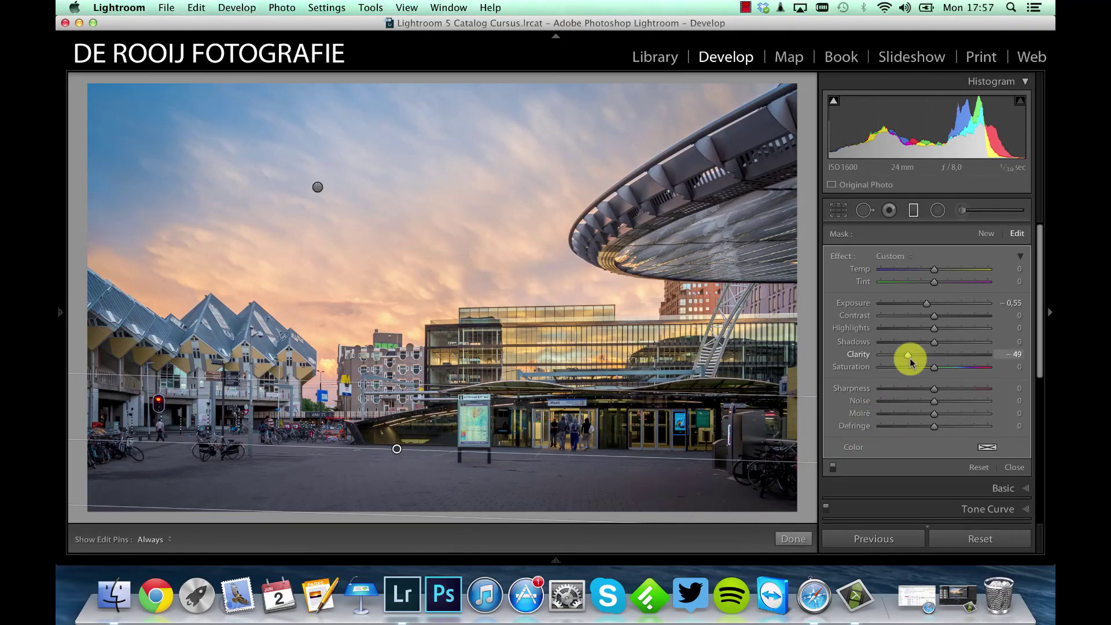
pyautogui.click(793, 539)
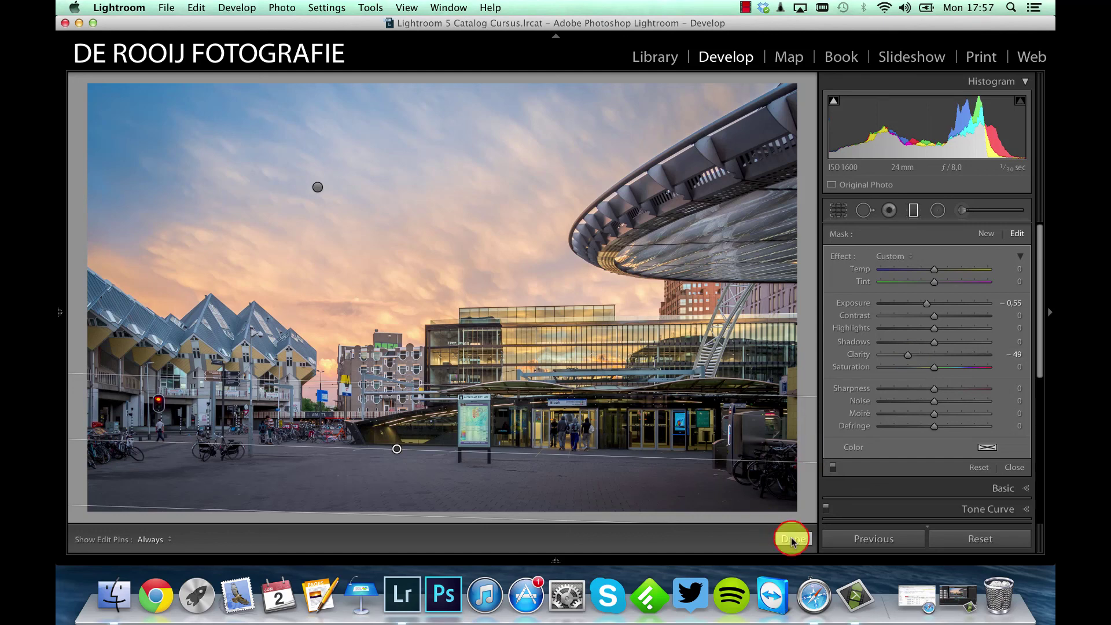
# Close graduated filter editing, compare Before/After side by side, then return to Loupe view.
pyautogui.click(793, 539)
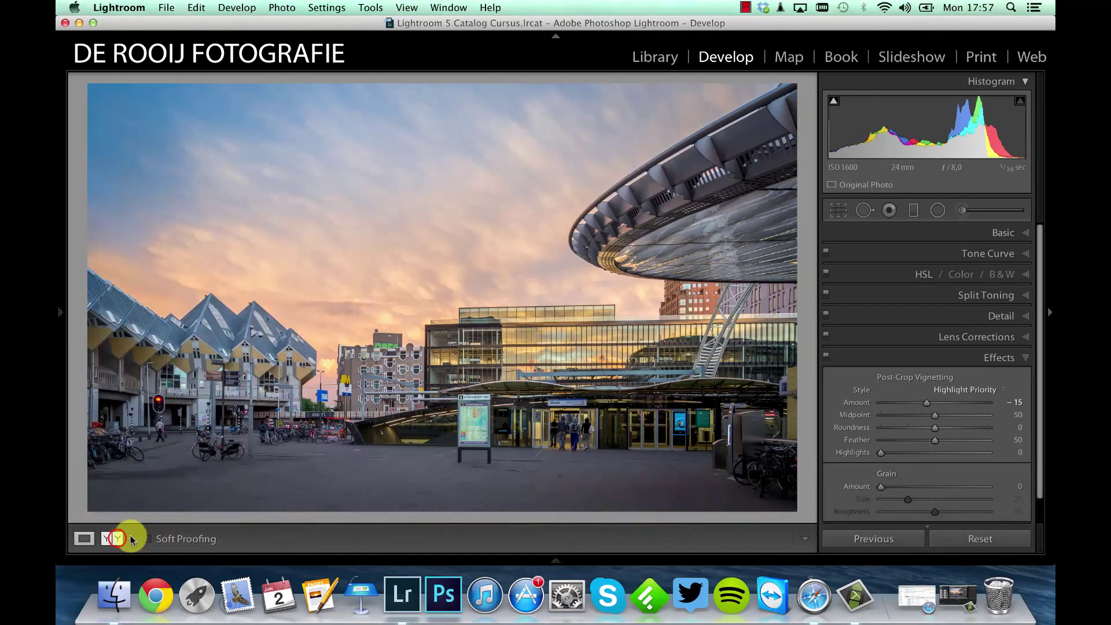
pyautogui.click(117, 540)
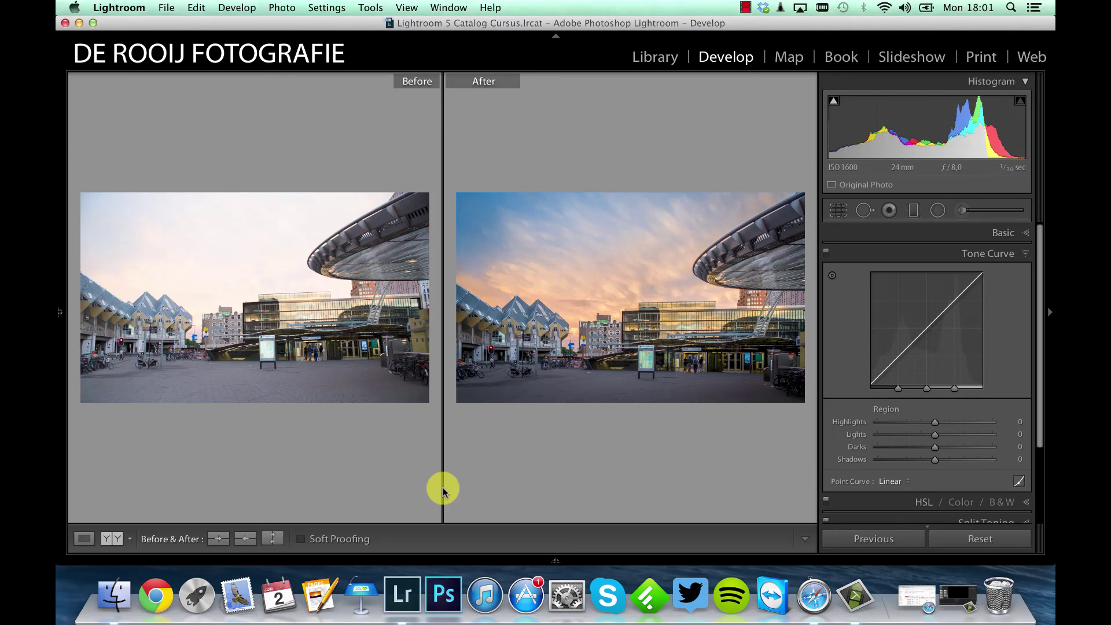
pyautogui.click(81, 539)
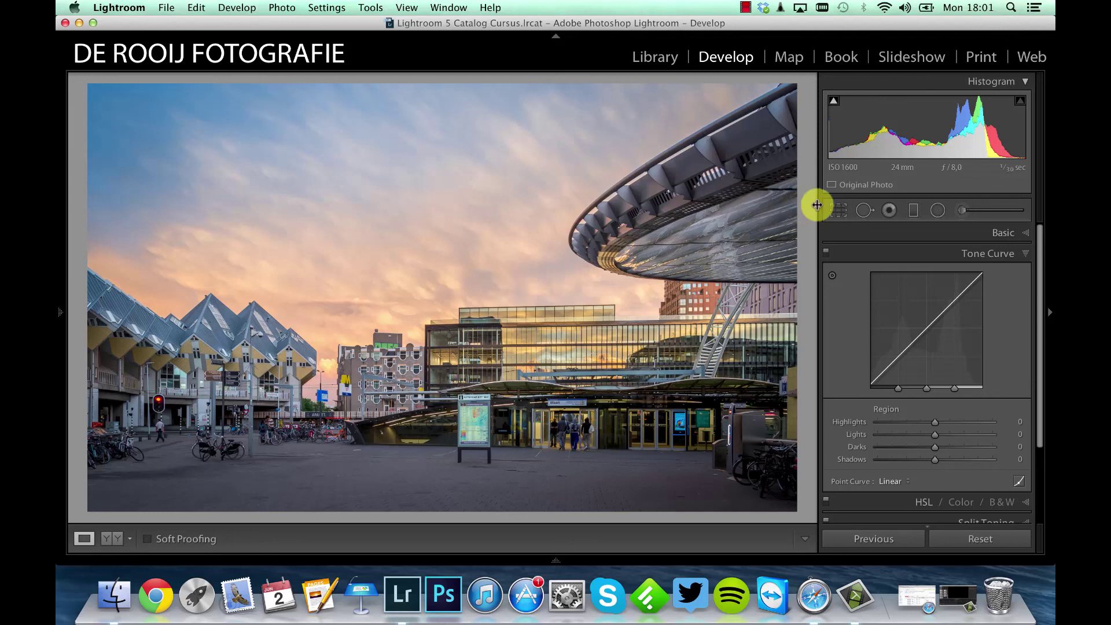